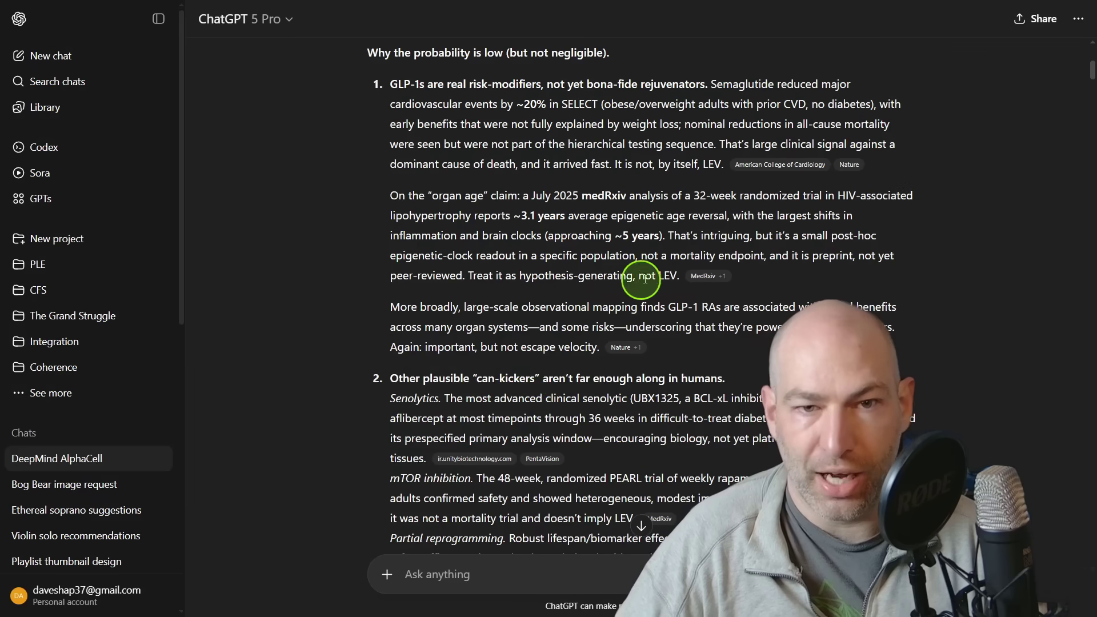
Collapse the ChatGPT chat history sidebar and zoom the page in.
scroll(661, 269, "up", 7)
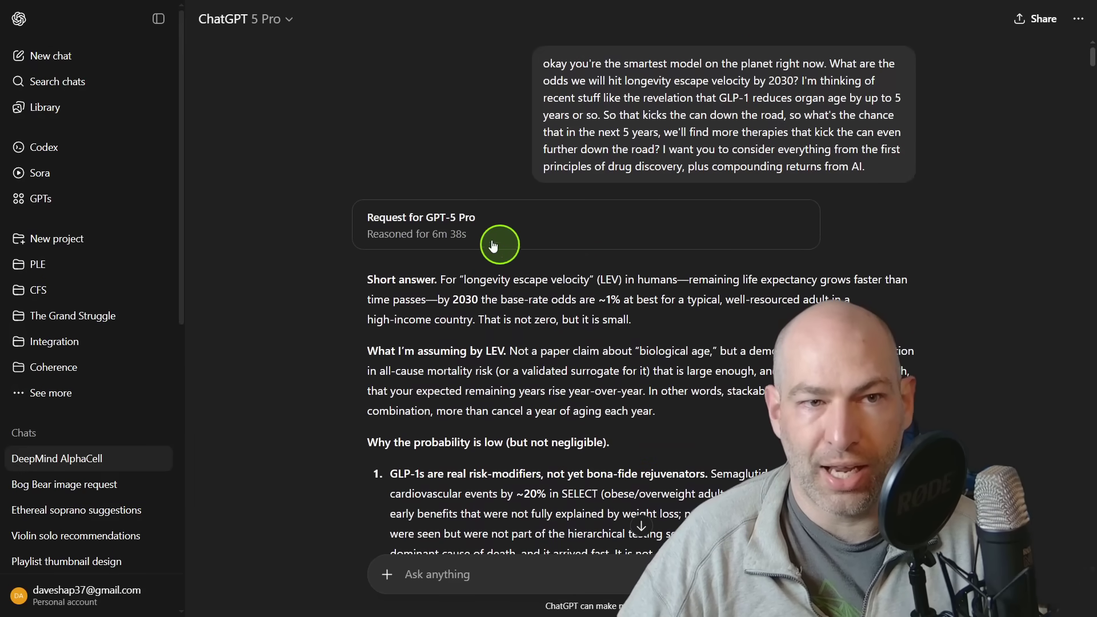
left_click(150, 17)
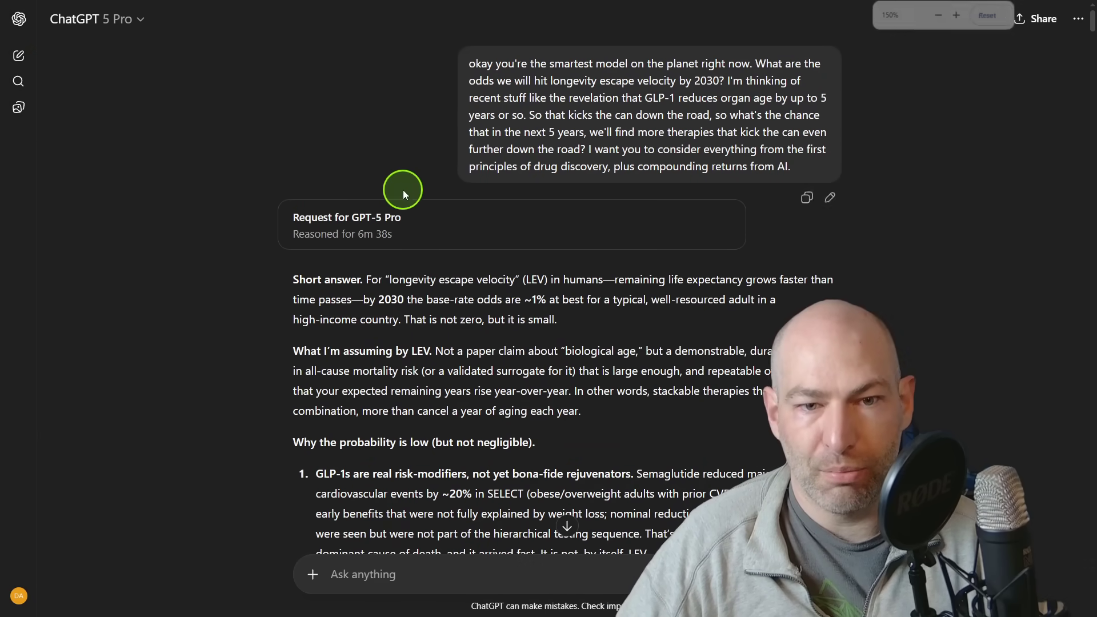
key("ctrl+plus")
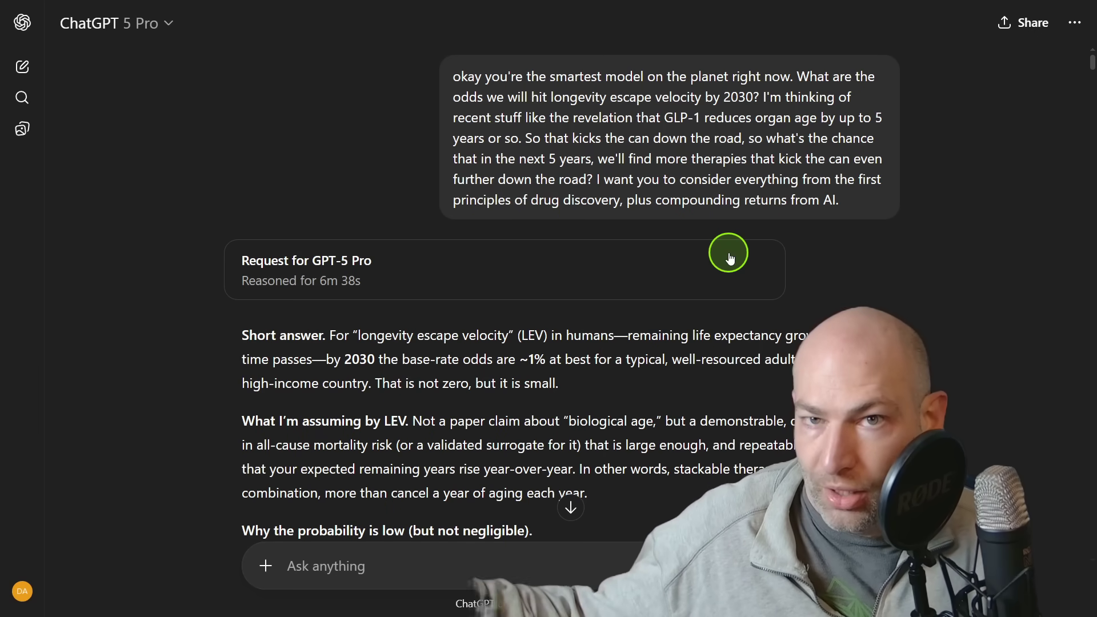
Read down ChatGPT's LEV answer, then switch to Perplexity's AlphaCell answer with Alt+Tab.
scroll(632, 290, "down", 10)
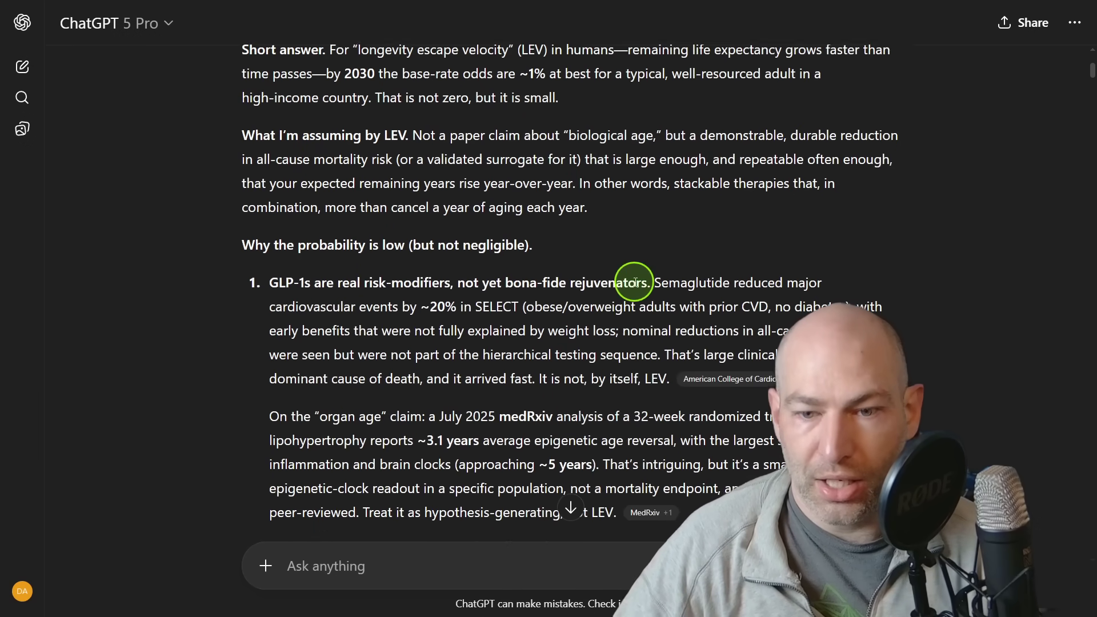
scroll(632, 306, "down", 15)
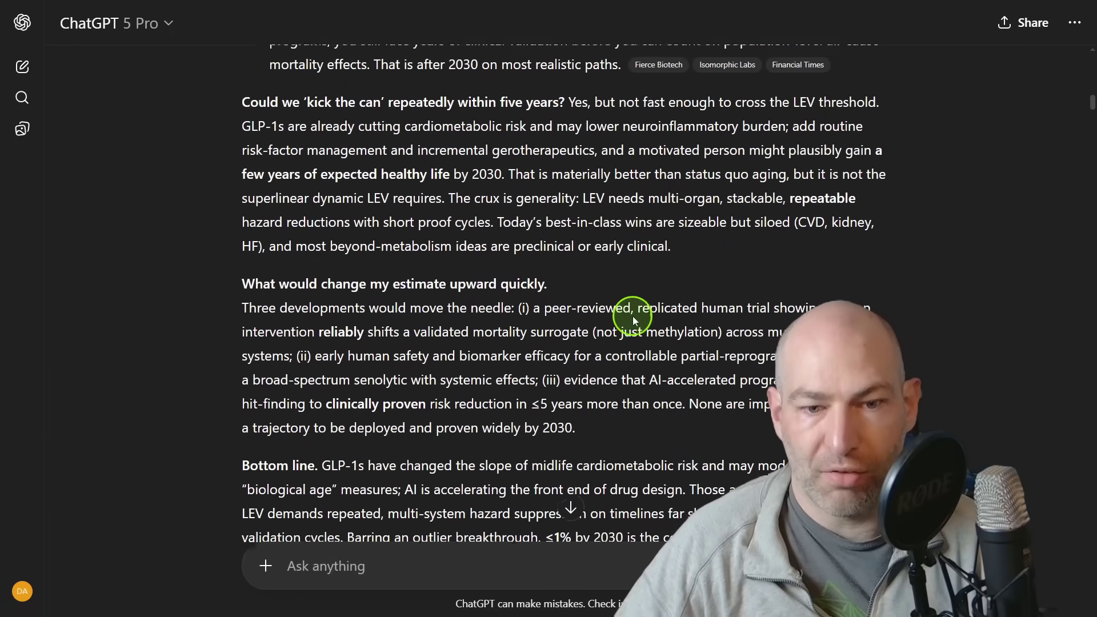
scroll(633, 317, "down", 20)
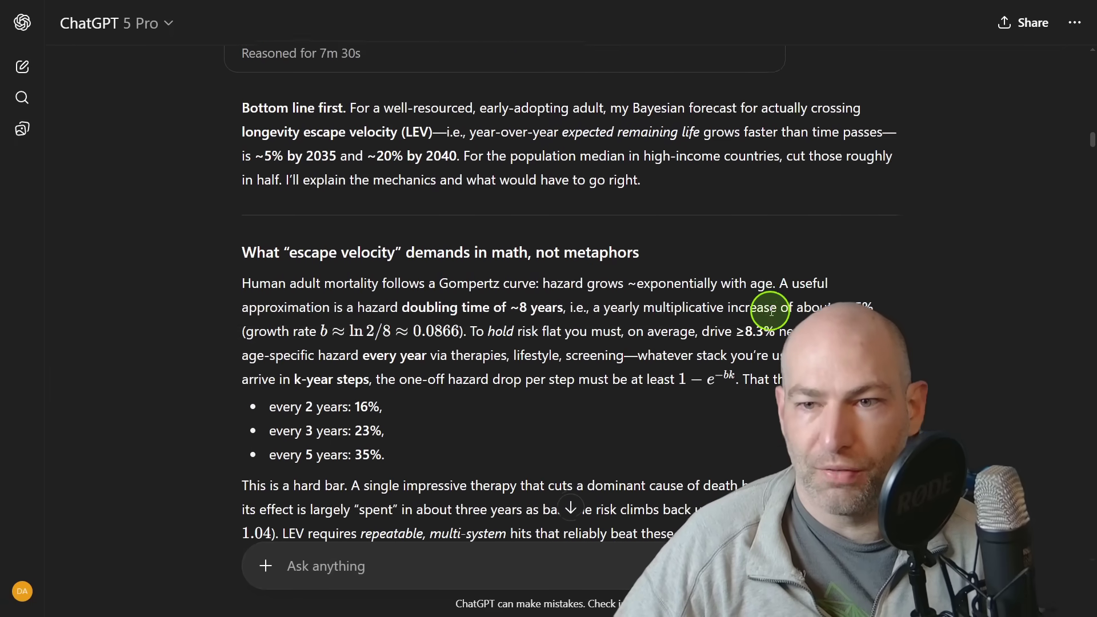
left_click_drag(1092, 169, 1093, 546)
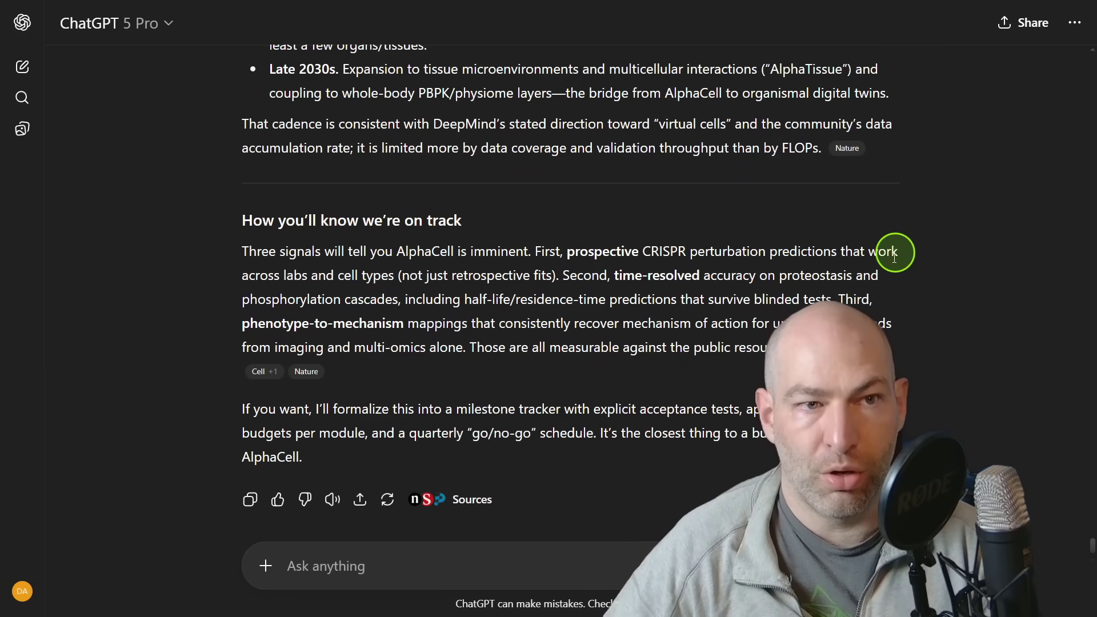
key("alt+Tab")
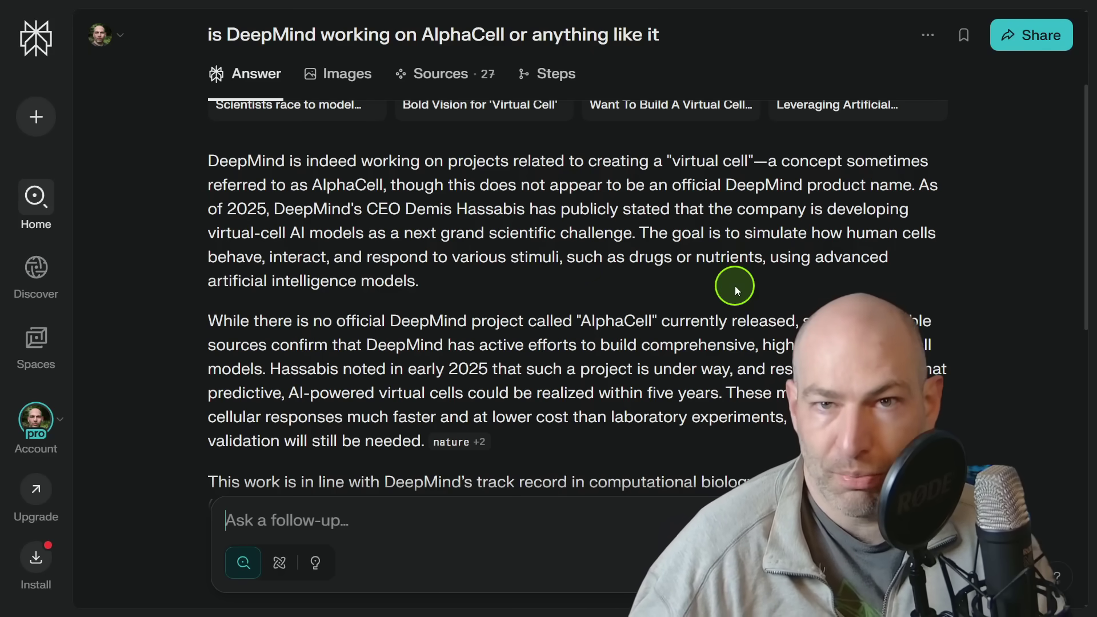
Highlight Perplexity's claim that virtual cells may arrive within five years.
scroll(719, 206, "down", 1)
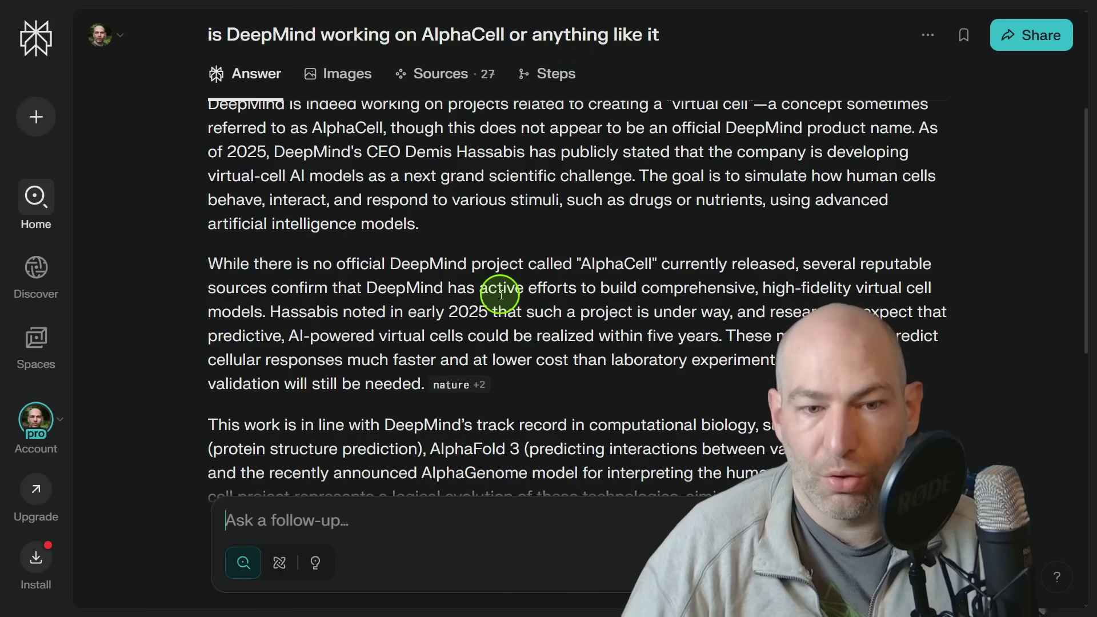
left_click_drag(341, 335, 723, 339)
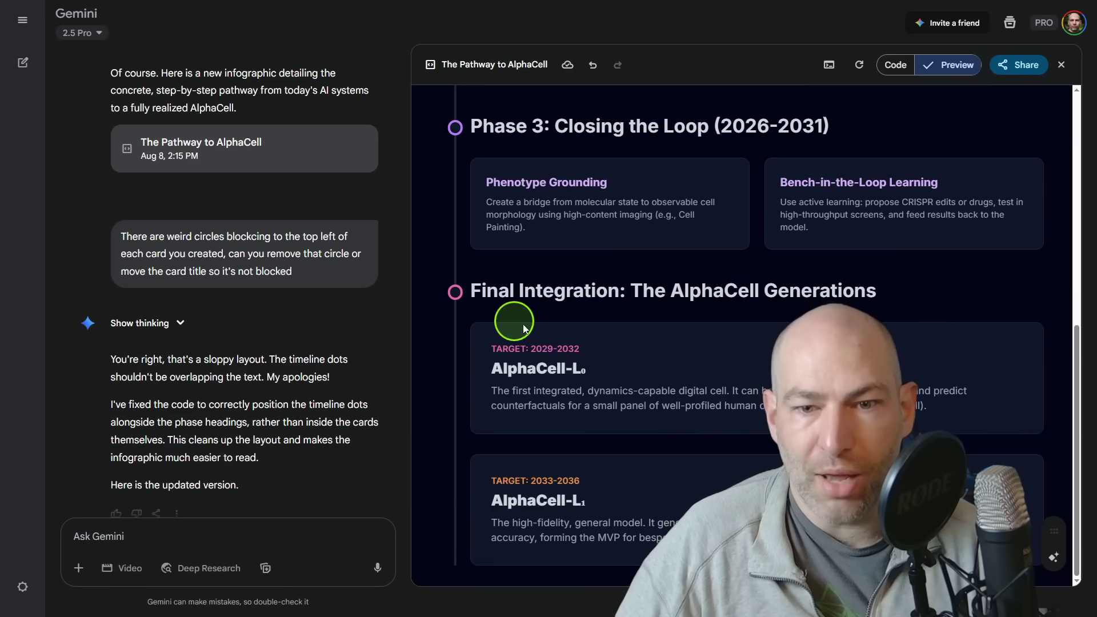
Load the 'AlphaCell: The MVP for Longevity Escape Velocity' infographic into the preview.
scroll(661, 343, "up", 10)
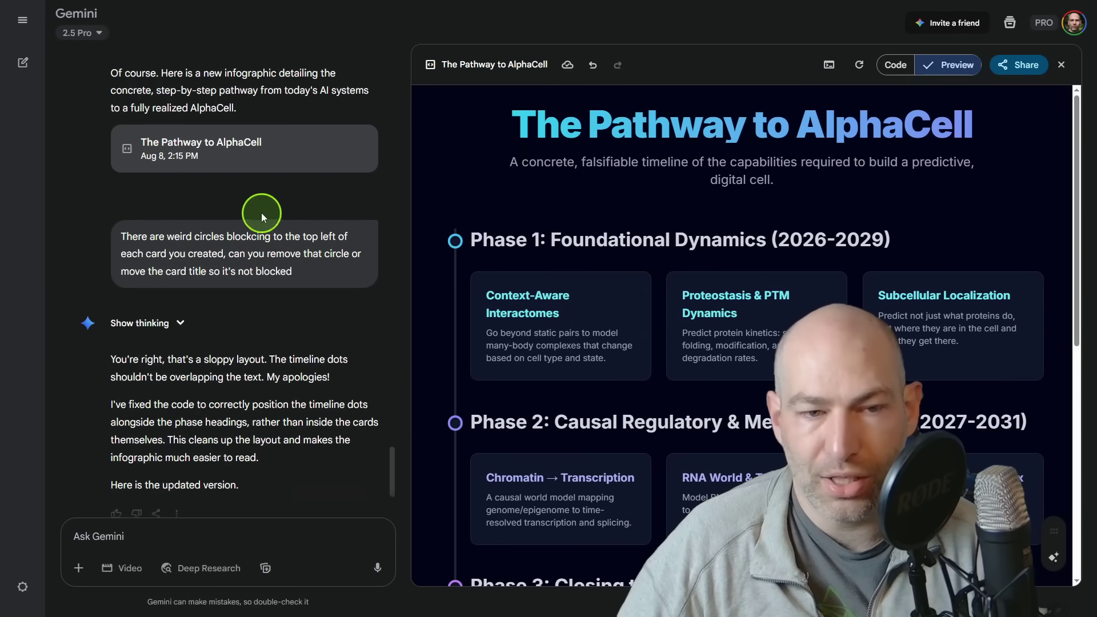
scroll(257, 211, "up", 3)
scroll(269, 217, "up", 2)
scroll(272, 218, "down", 6)
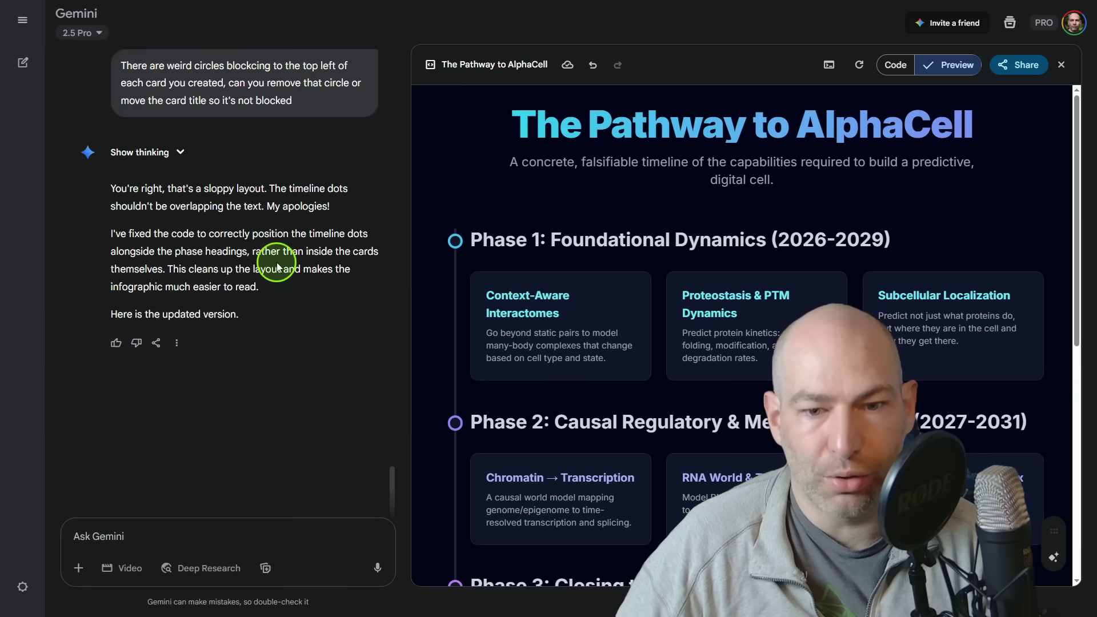
scroll(750, 416, "down", 1)
scroll(750, 411, "down", 8)
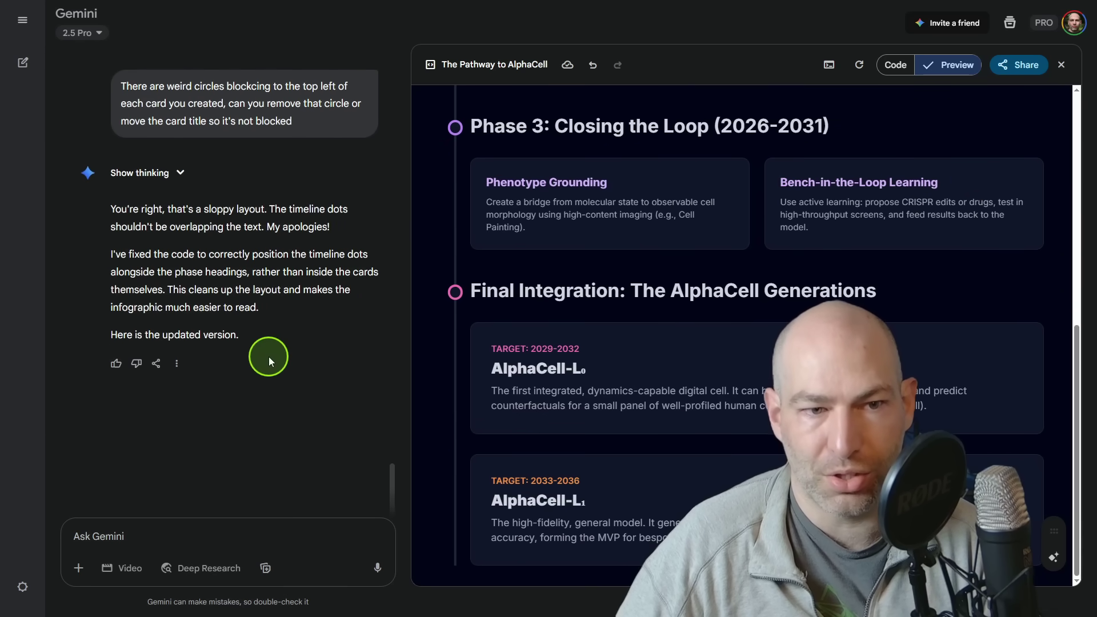
scroll(268, 355, "up", 5)
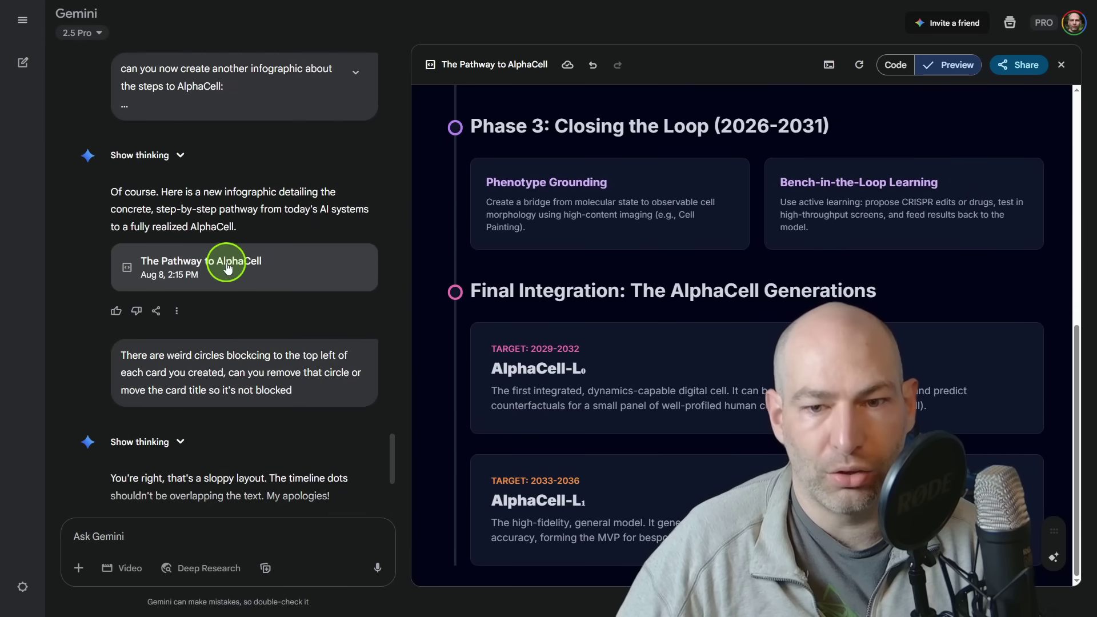
scroll(240, 280, "up", 3)
scroll(249, 288, "up", 3)
left_click(245, 299)
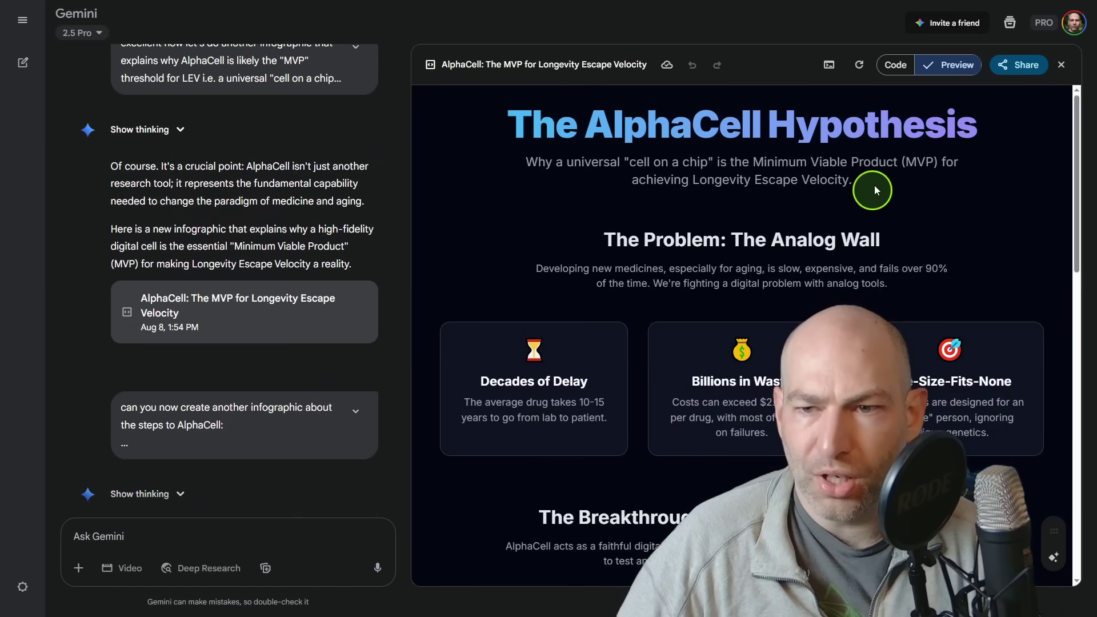
Highlight the AlphaCell Hypothesis title, cell-on-a-chip subtitle, Analog Wall heading and card text.
left_click_drag(490, 133, 978, 129)
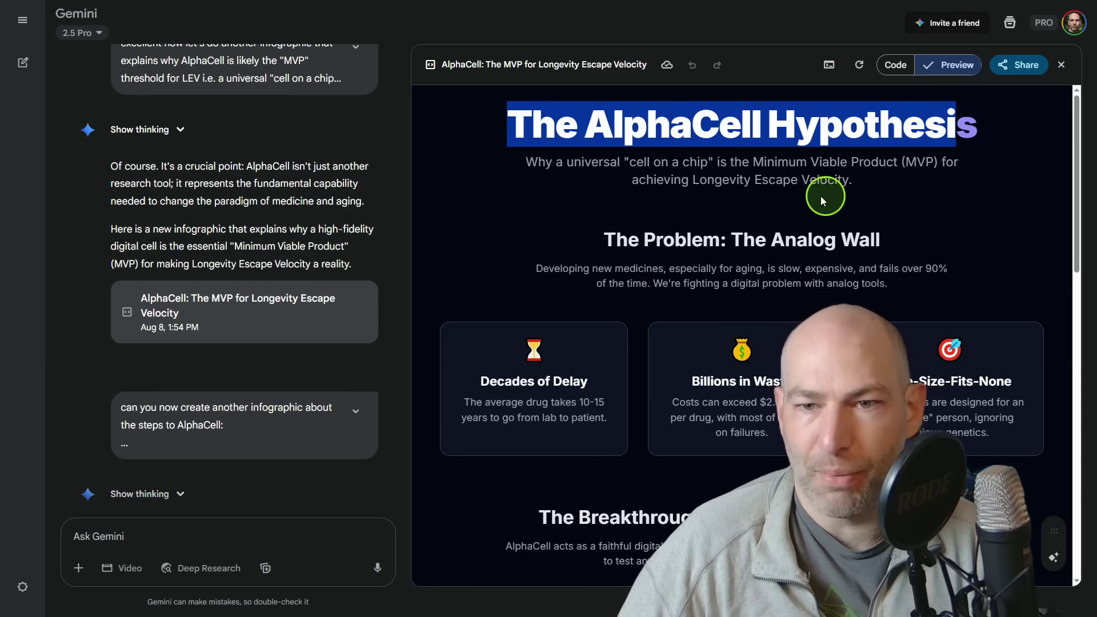
left_click(549, 194)
left_click_drag(573, 162, 866, 182)
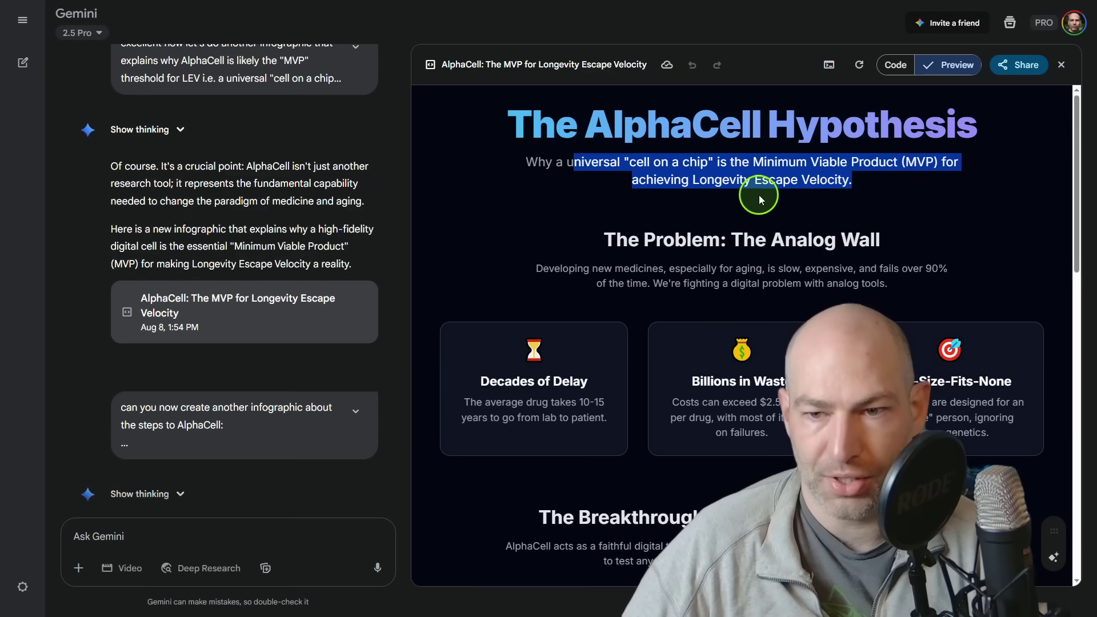
left_click_drag(632, 246, 883, 241)
left_click(663, 272)
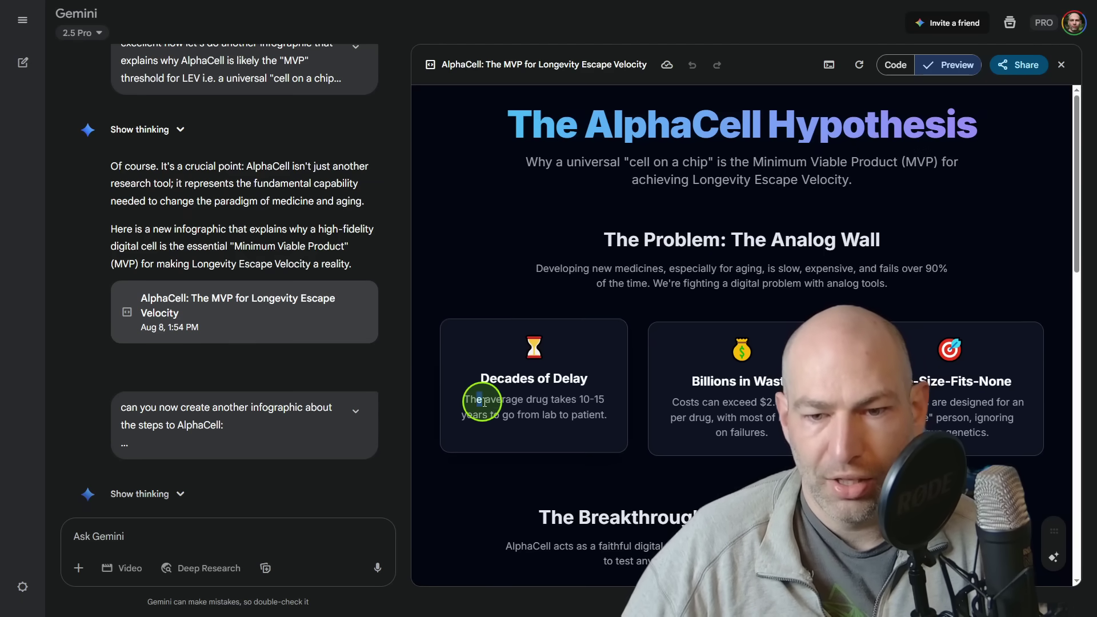
left_click_drag(487, 400, 612, 403)
left_click_drag(688, 402, 784, 415)
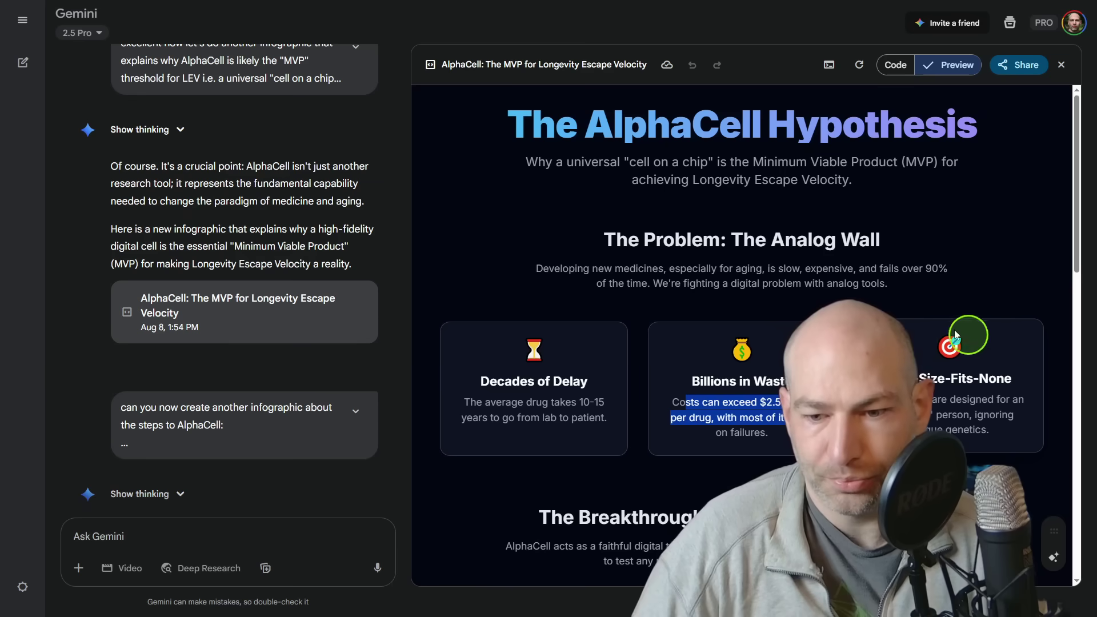
Read past the highlighted Universal Digital Cell heading down to Massive Simulation, Rapid Discovery, Personalized Medicine.
scroll(706, 171, "down", 3)
scroll(706, 172, "down", 3)
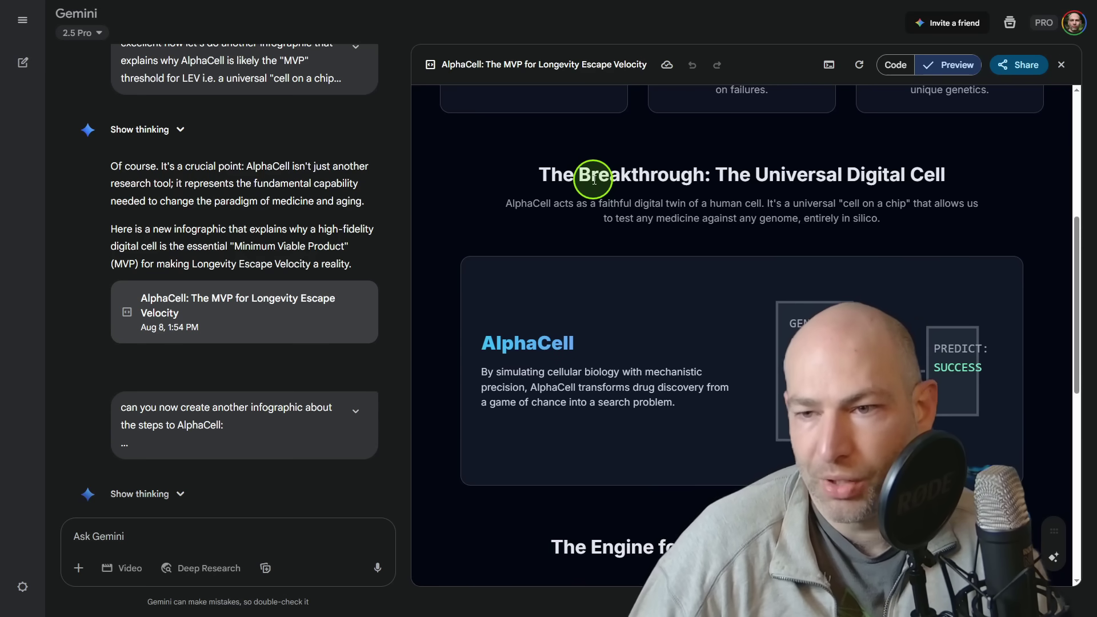
left_click_drag(563, 176, 782, 224)
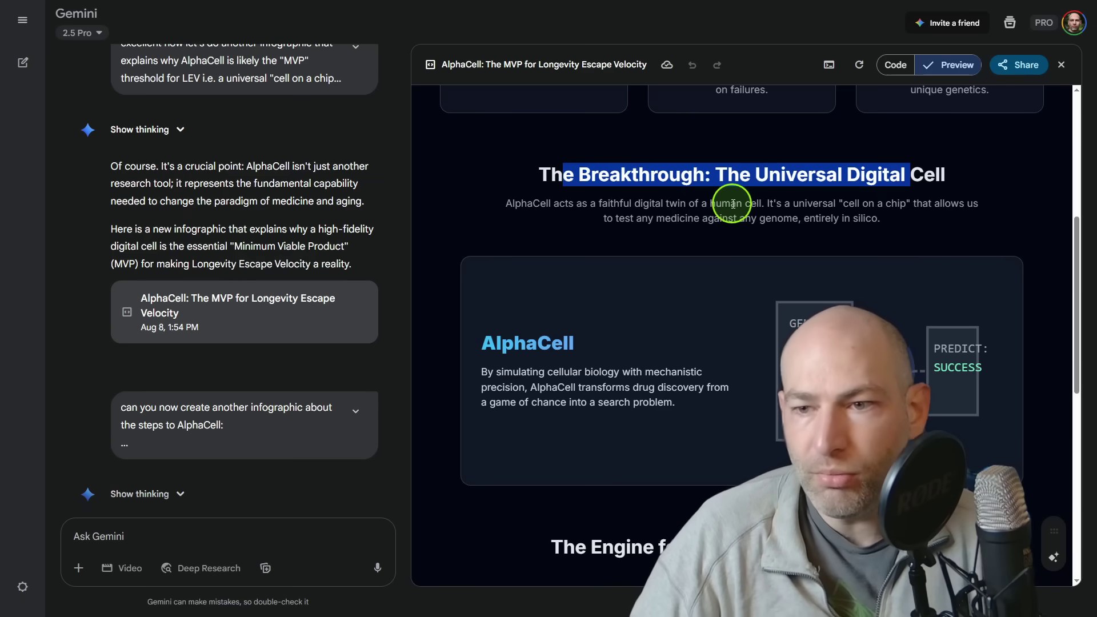
left_click(751, 207)
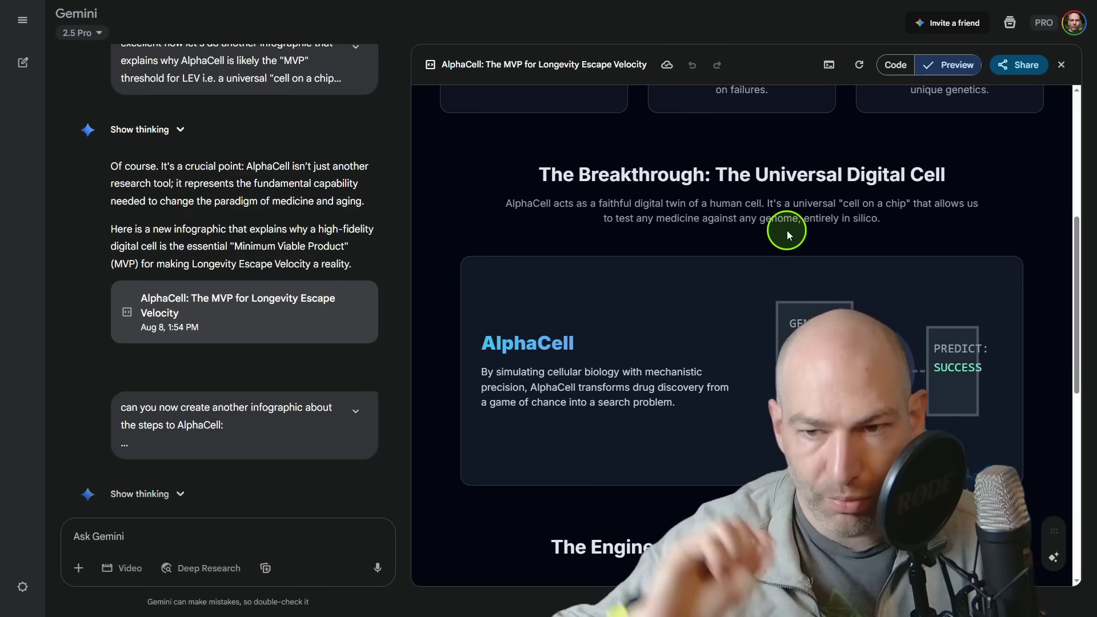
scroll(612, 410, "down", 1)
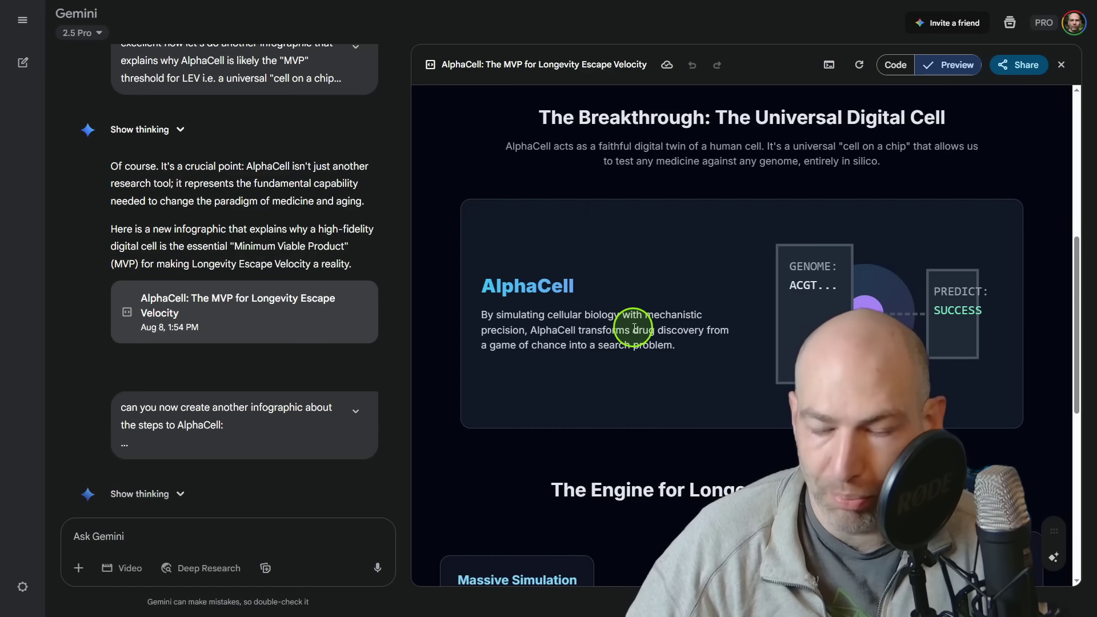
scroll(638, 322, "down", 2)
scroll(740, 316, "down", 3)
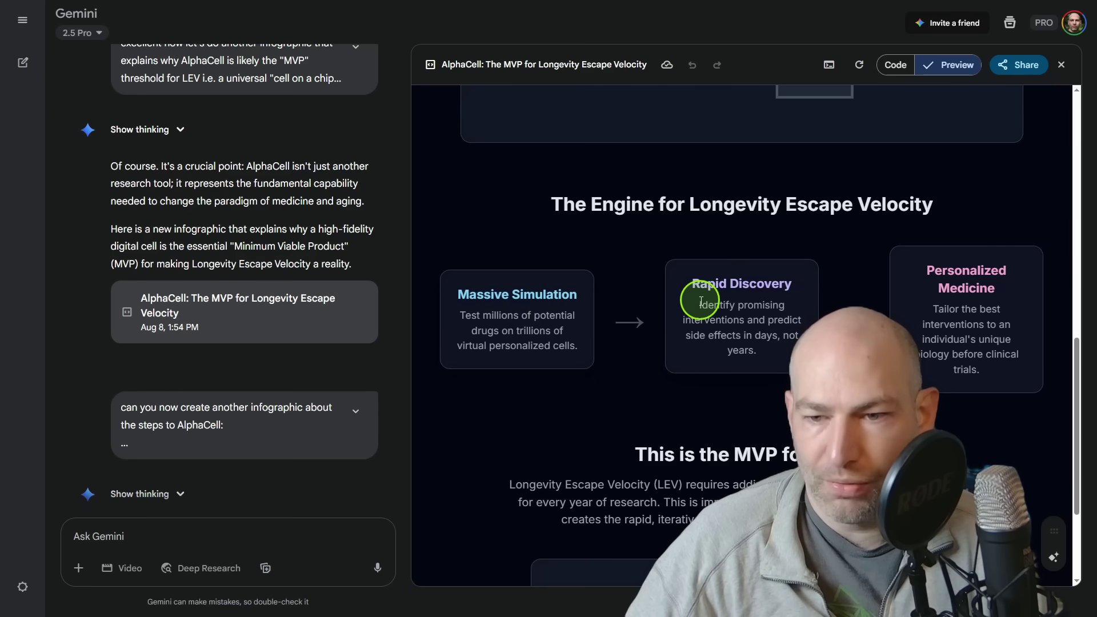
Highlight the Rapid Discovery and Personalized Medicine card descriptions.
left_click_drag(696, 305, 872, 282)
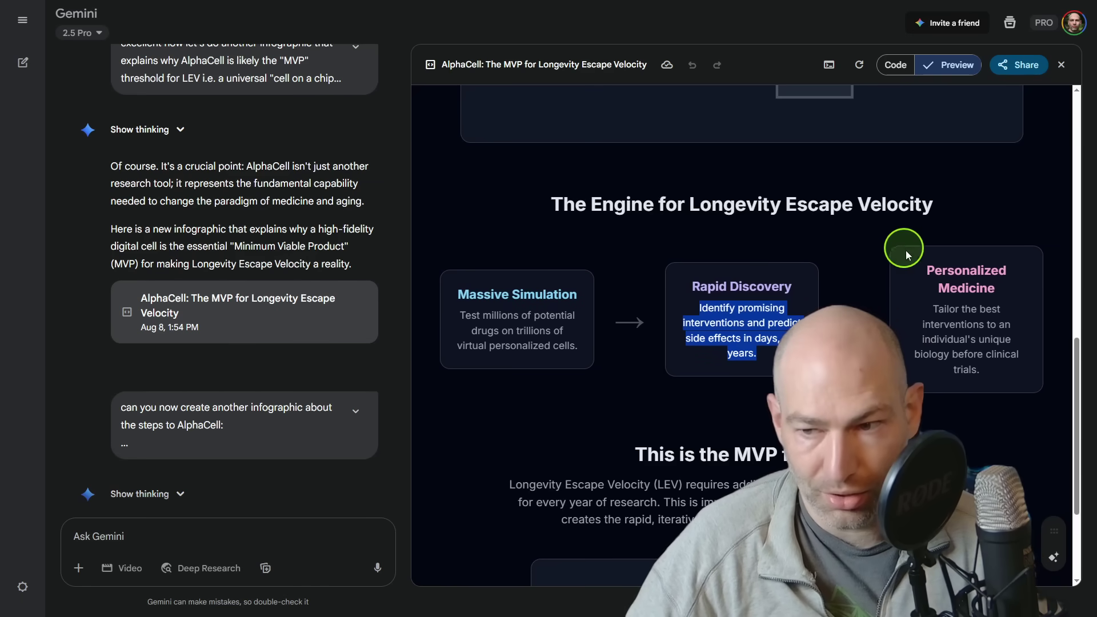
left_click_drag(942, 268, 975, 350)
left_click(979, 328)
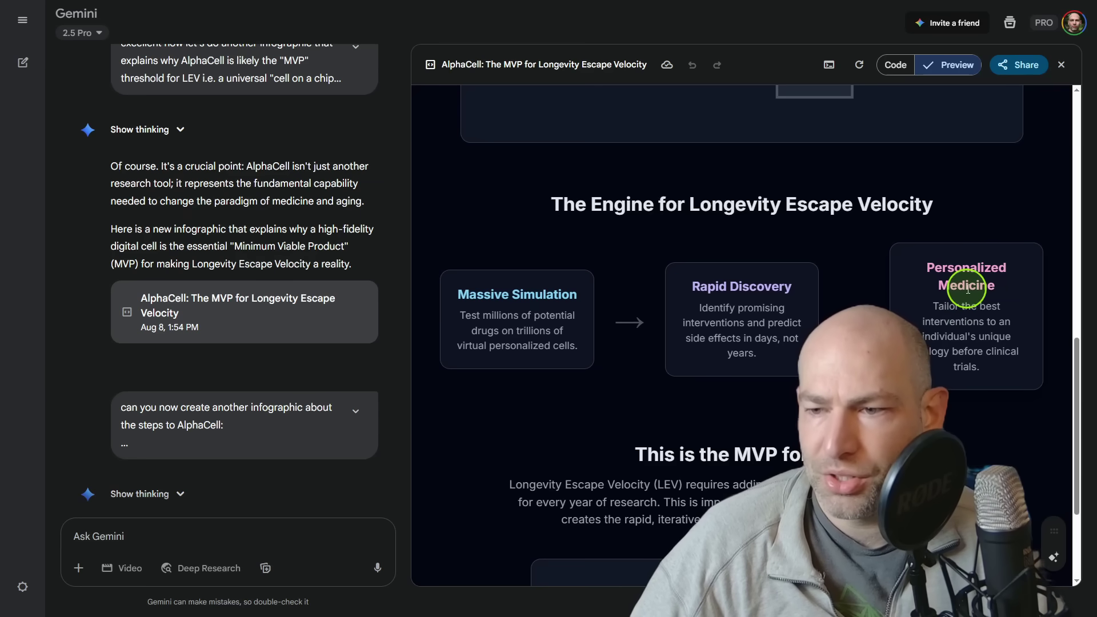
Highlight 'Test' in the flywheel heading, then return the preview to the top.
scroll(957, 302, "down", 3)
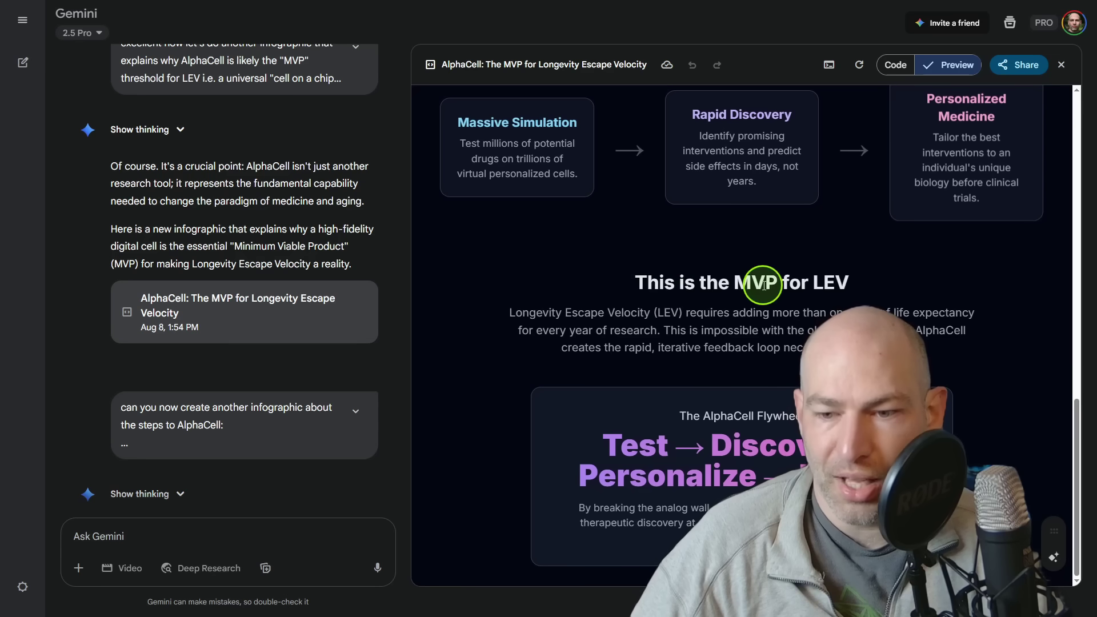
left_click_drag(622, 451, 669, 452)
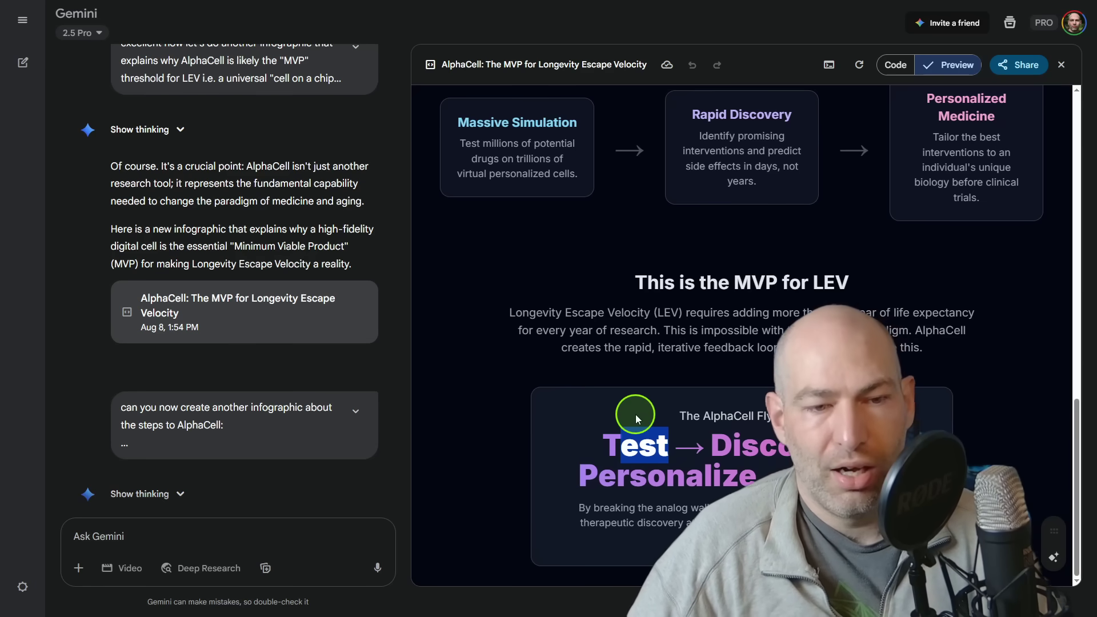
scroll(640, 418, "up", 4)
scroll(656, 410, "up", 12)
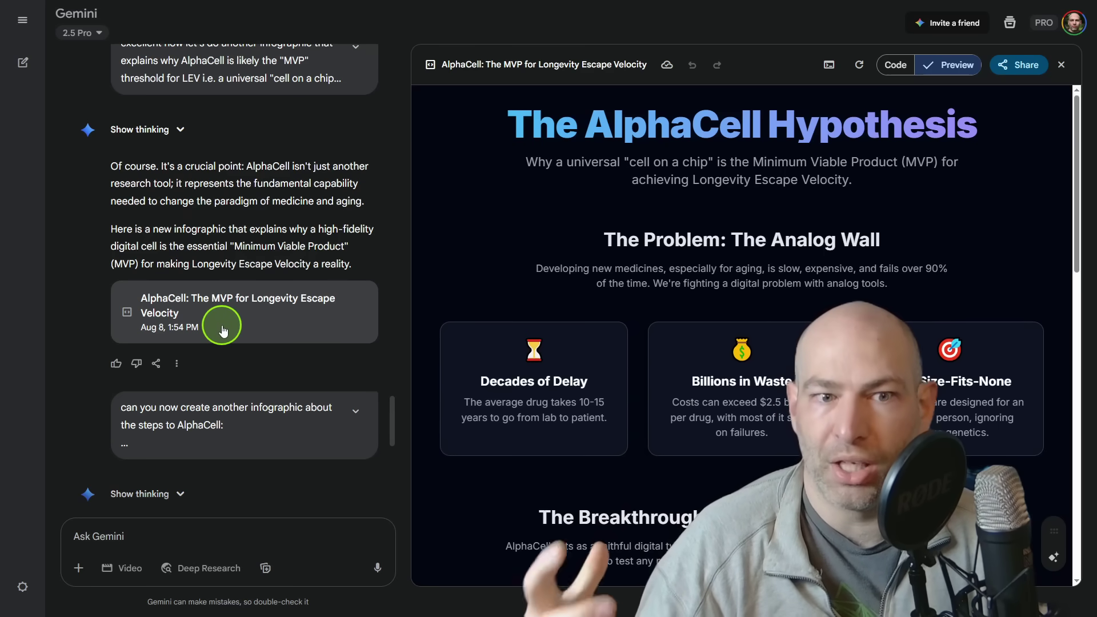
Load 'AlphaCell: A Computational Roadmap Infographic' in the canvas and skim its preview.
scroll(208, 330, "up", 5)
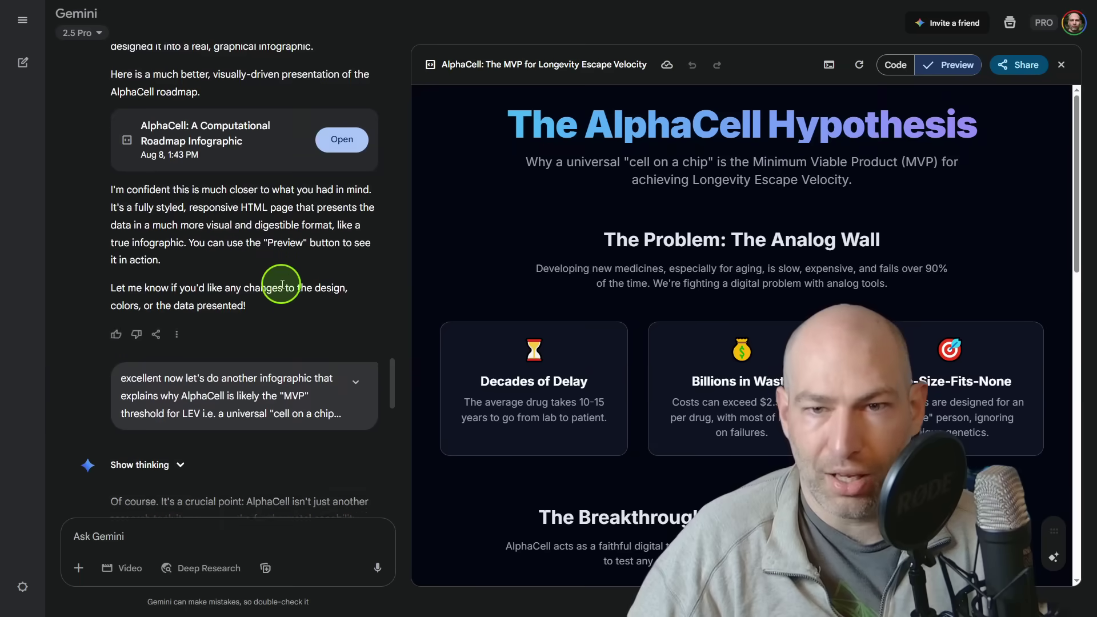
scroll(269, 289, "up", 3)
left_click(208, 313)
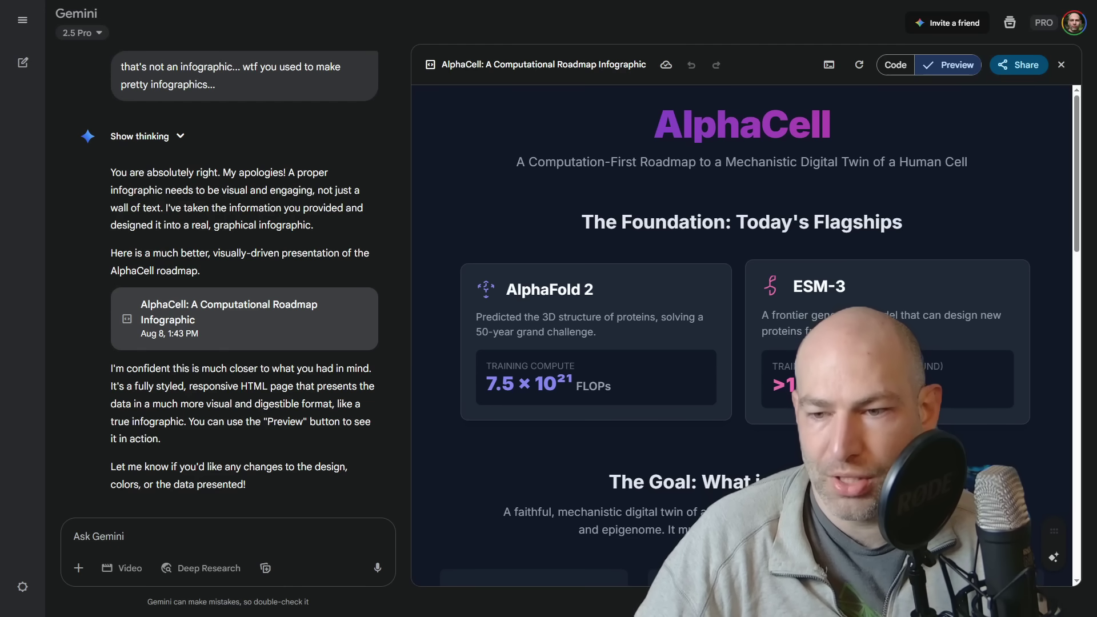
scroll(845, 269, "down", 4)
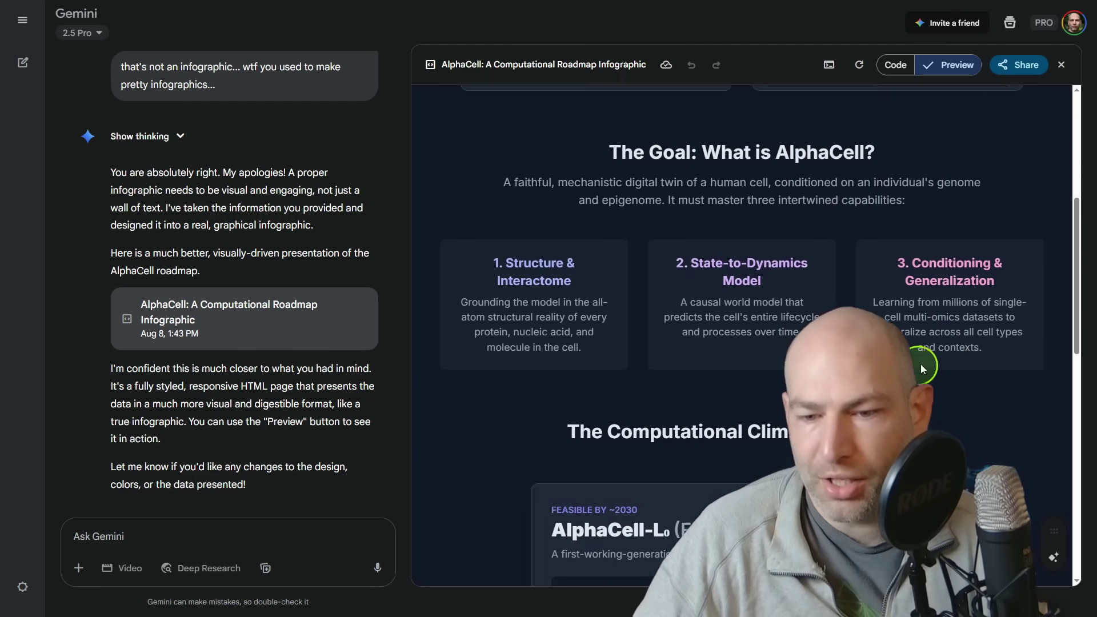
scroll(921, 363, "down", 3)
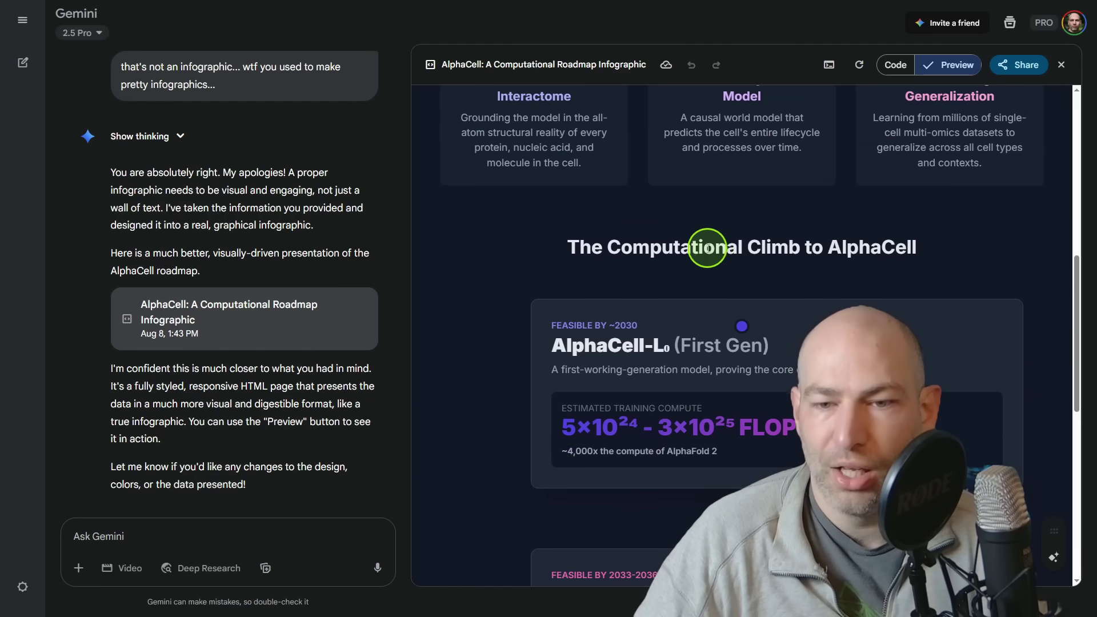
scroll(764, 280, "up", 2)
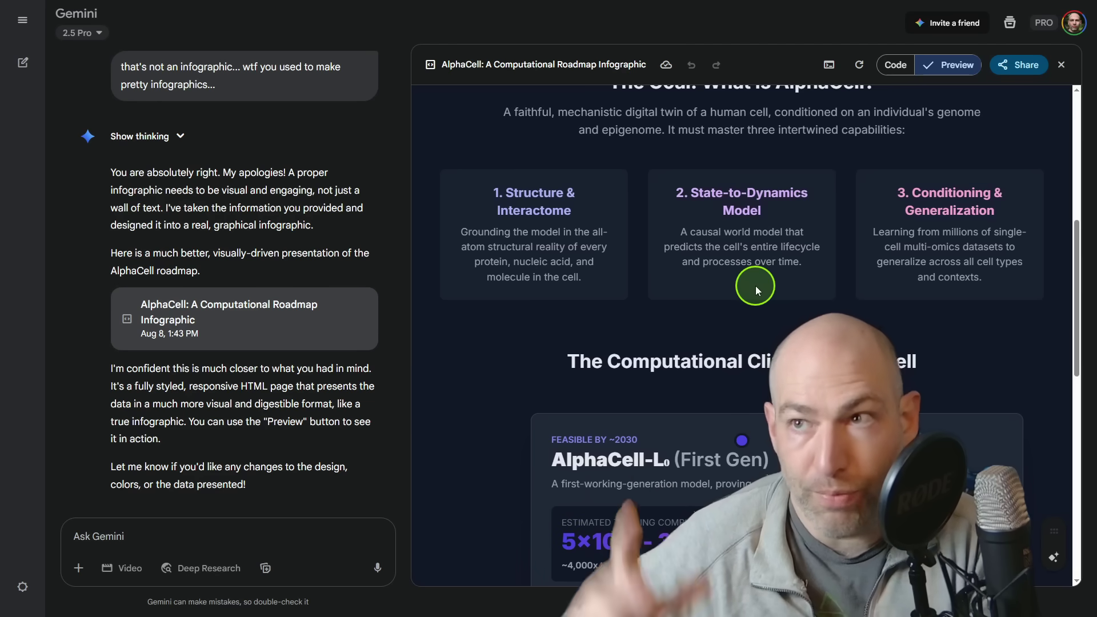
scroll(755, 286, "down", 1)
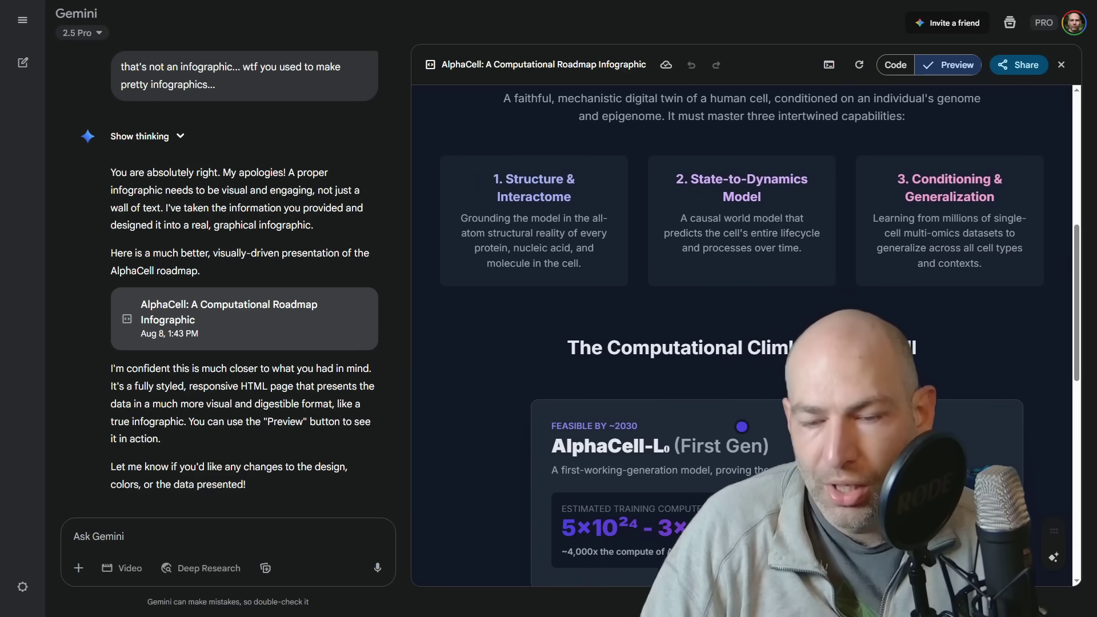
scroll(755, 286, "down", 3)
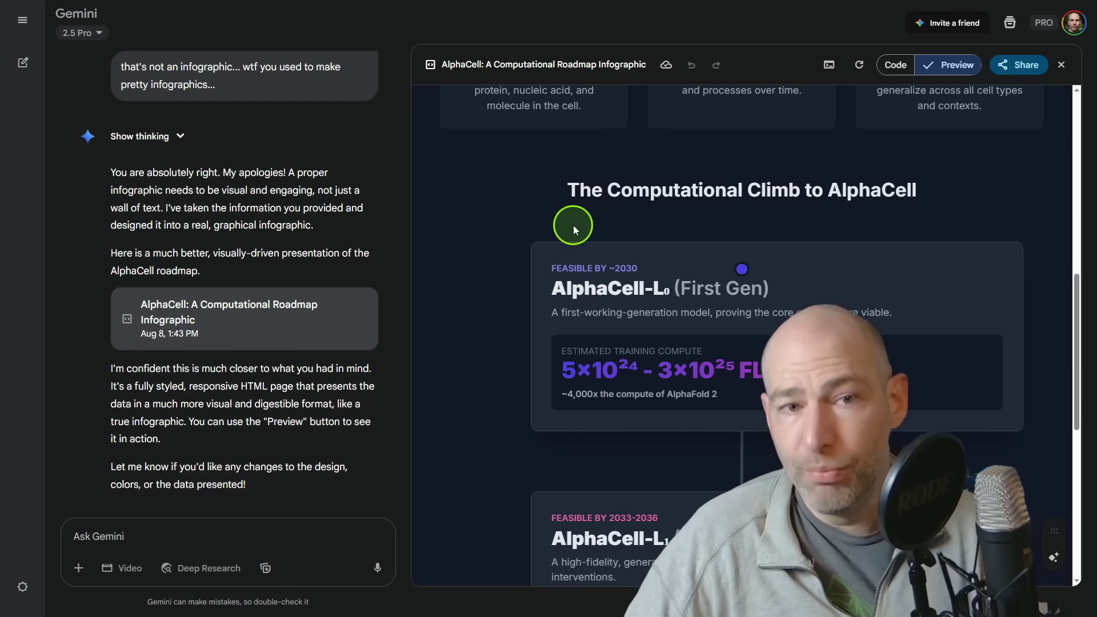
Check the ChatGPT answer, then highlight the roadmap's first-generation card subtitle.
key("ctrl+Tab")
scroll(571, 332, "up", 8)
scroll(623, 307, "up", 10)
key("ctrl+Tab")
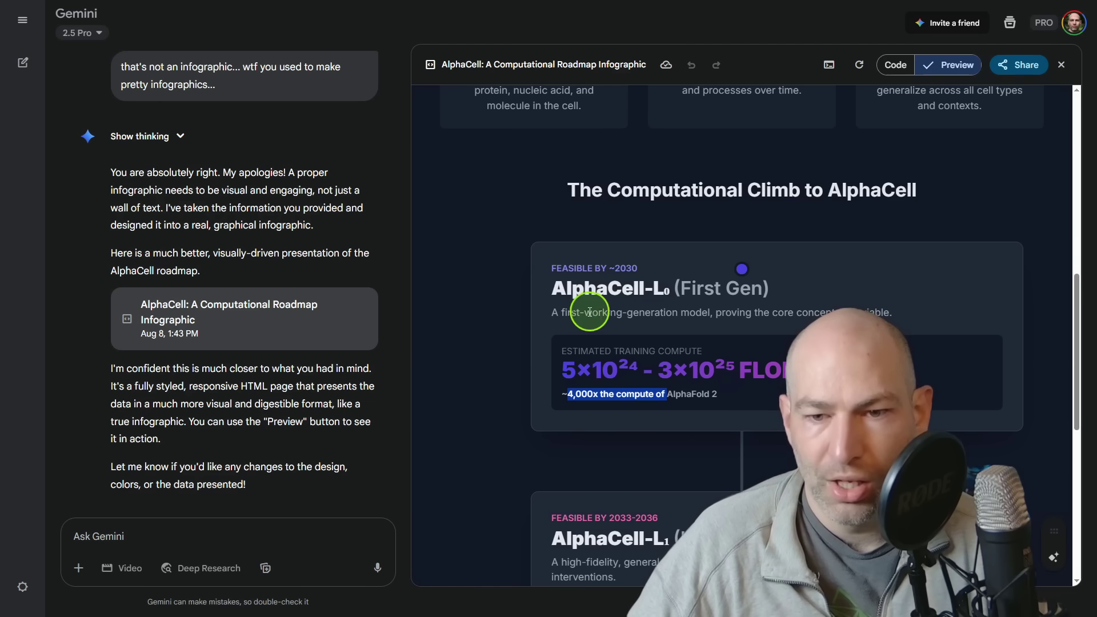
left_click_drag(584, 312, 828, 314)
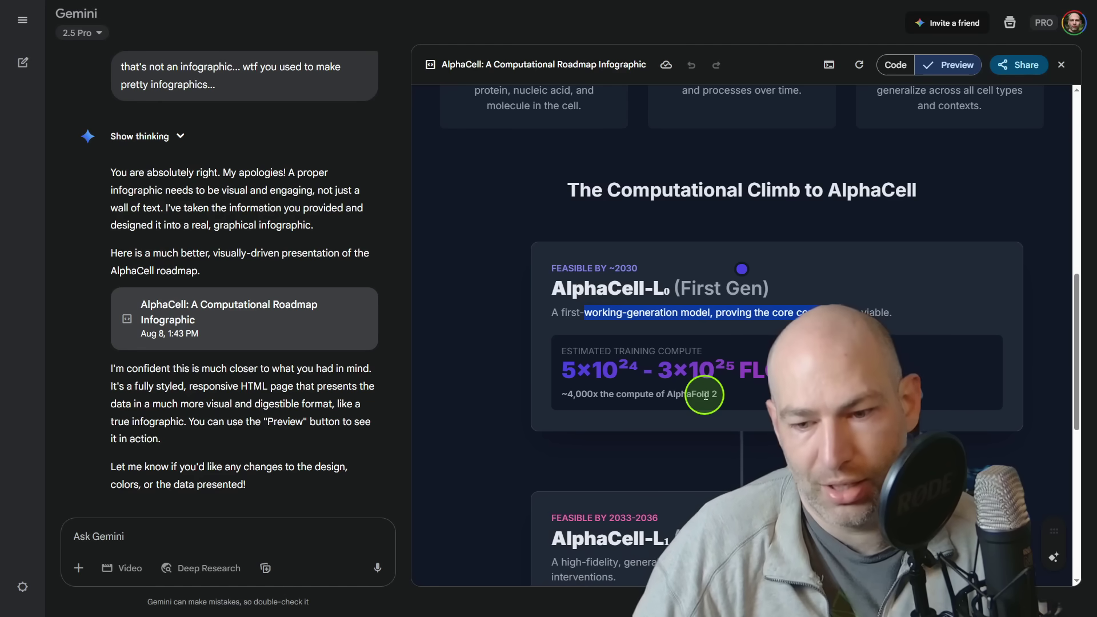
scroll(711, 374, "down", 4)
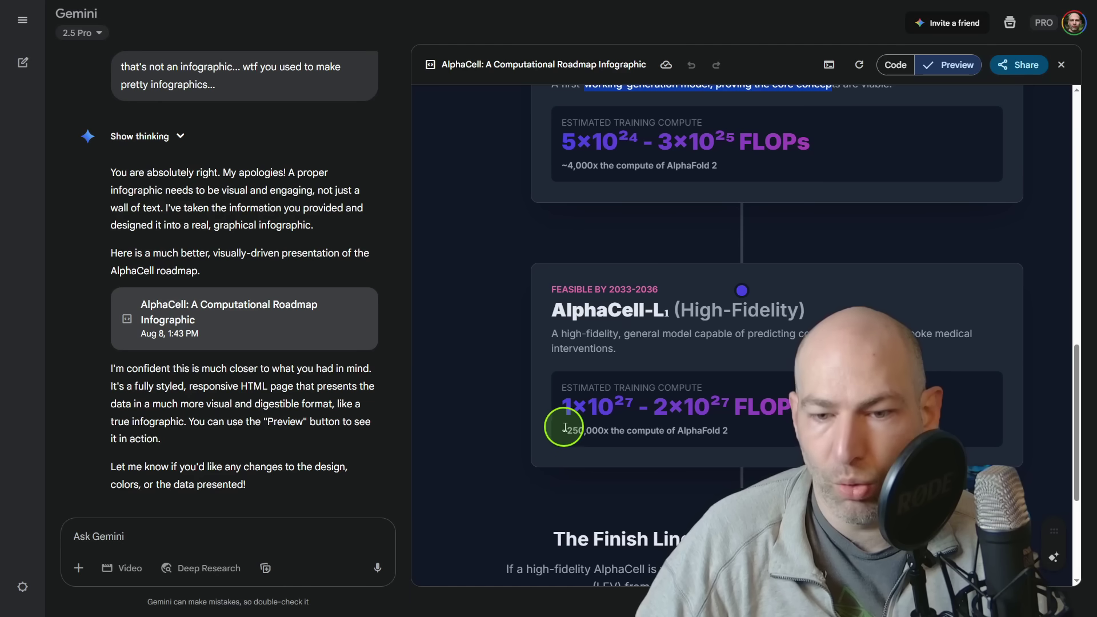
Highlight the '250,000x the compute of AlphaFold 2' line and the late-2030s LEV kickoff date.
left_click_drag(567, 430, 683, 428)
scroll(754, 409, "down", 3)
scroll(746, 372, "up", 2)
scroll(747, 365, "down", 2)
scroll(747, 370, "up", 2)
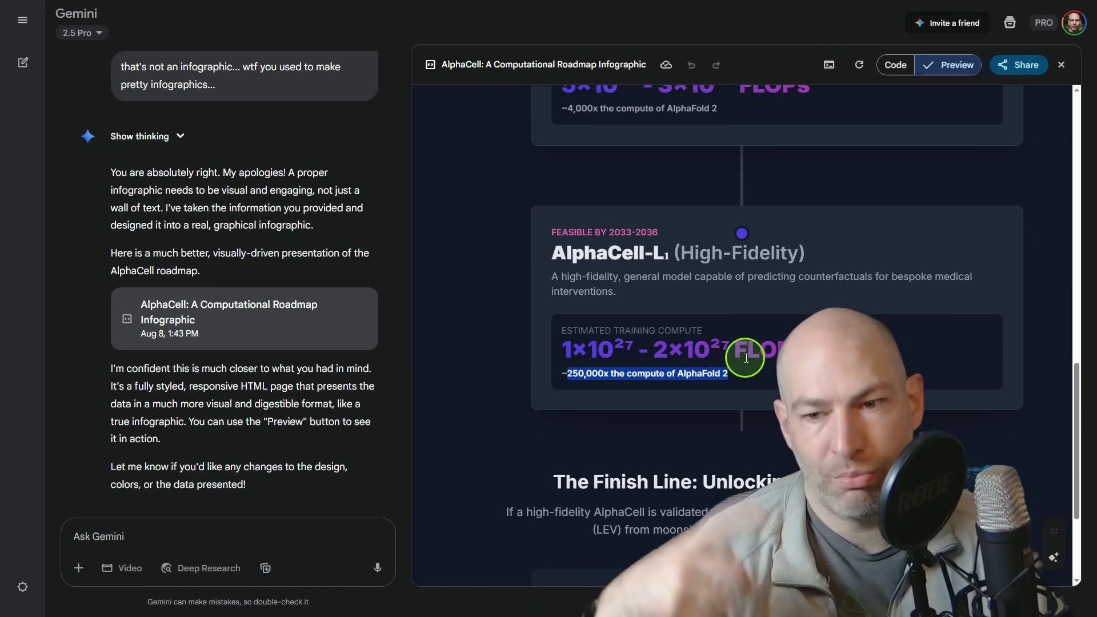
scroll(746, 358, "down", 3)
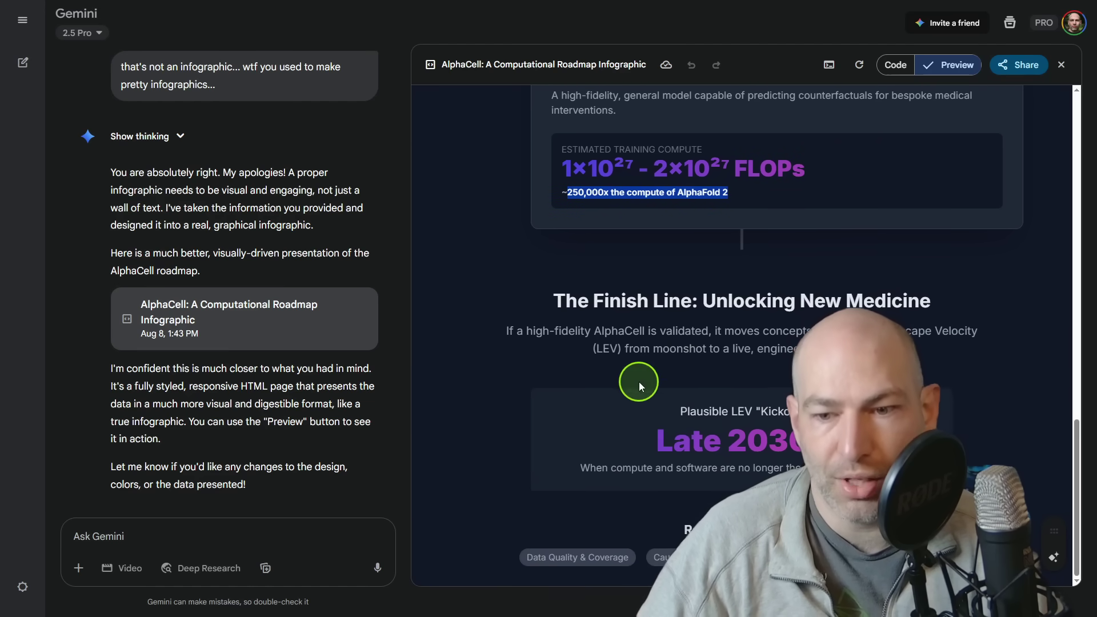
left_click_drag(656, 449, 740, 439)
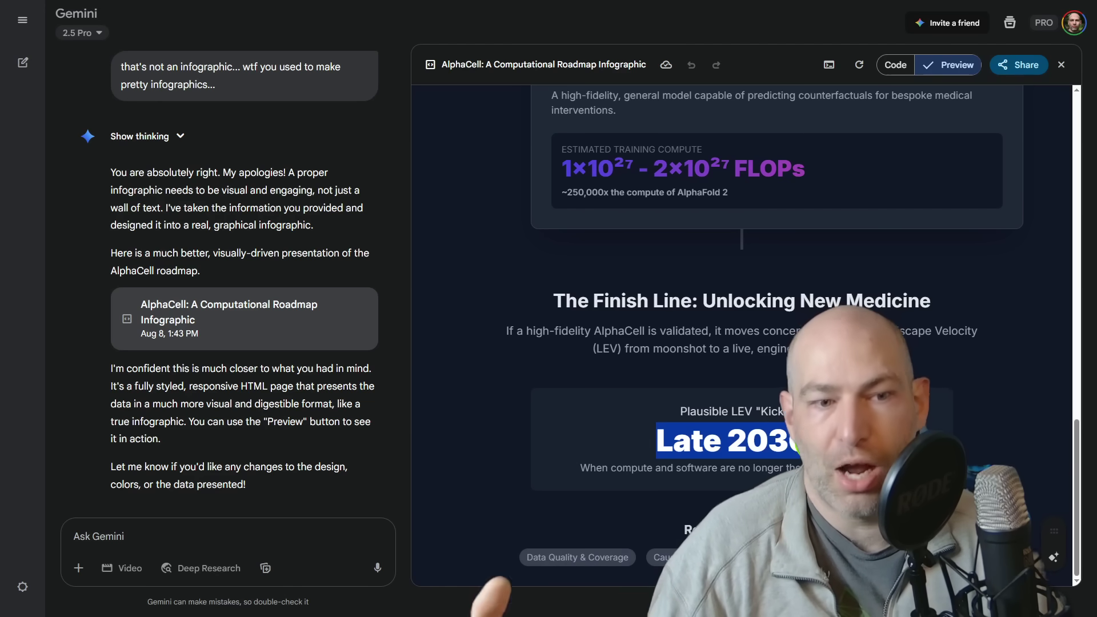
scroll(253, 317, "down", 20)
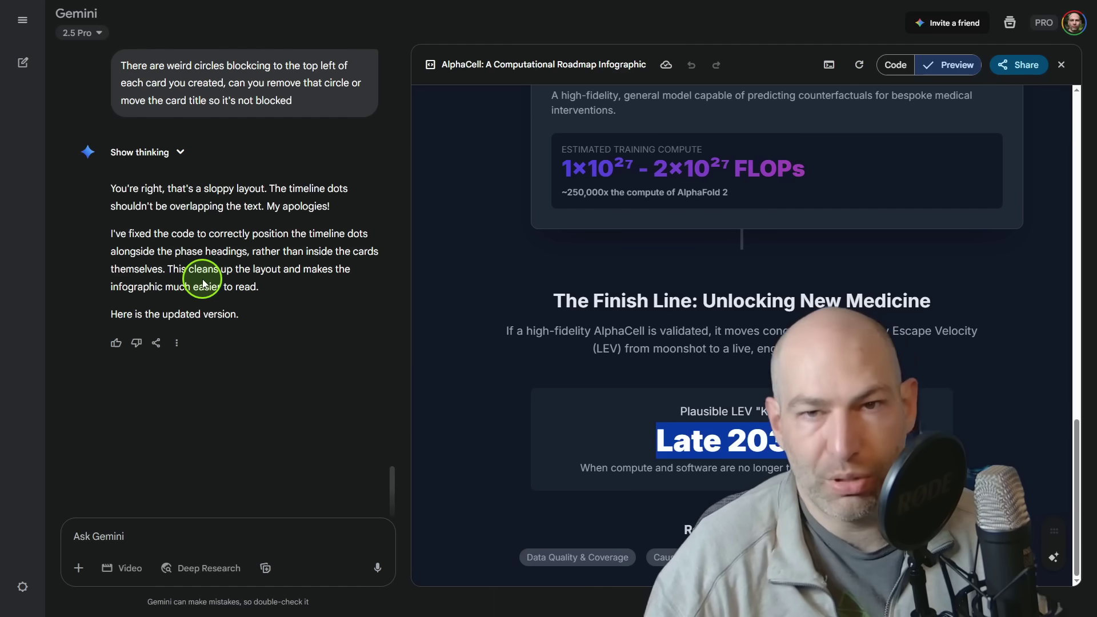
Load 'The Pathway to AlphaCell' in the canvas, showing Phase 1 (2026-2029) and Phase 2 (2027-2031).
scroll(203, 283, "up", 5)
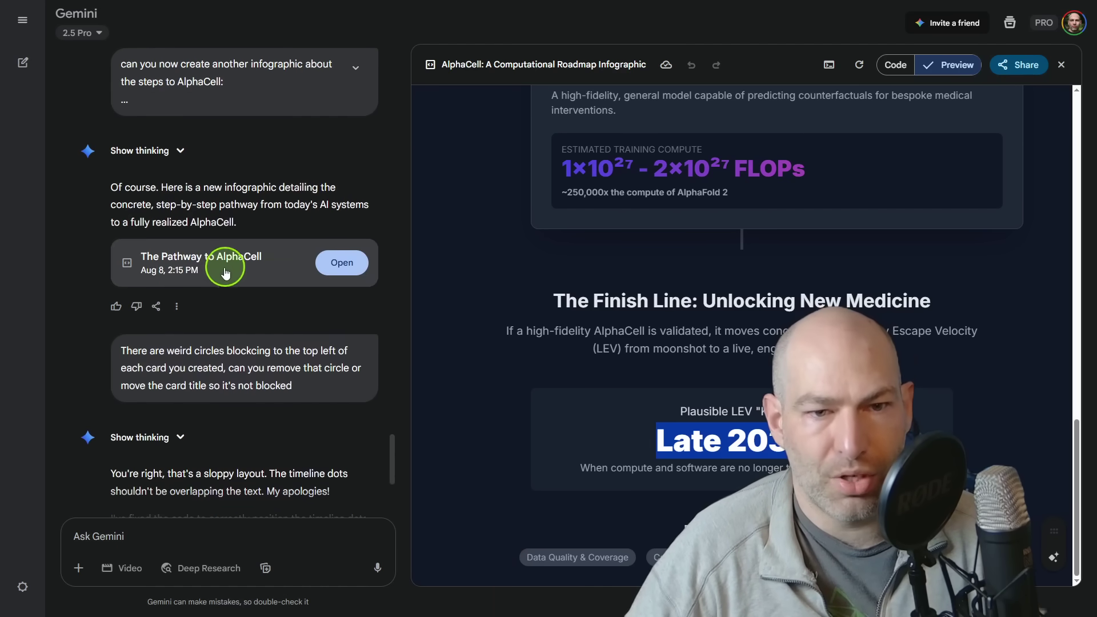
left_click(208, 278)
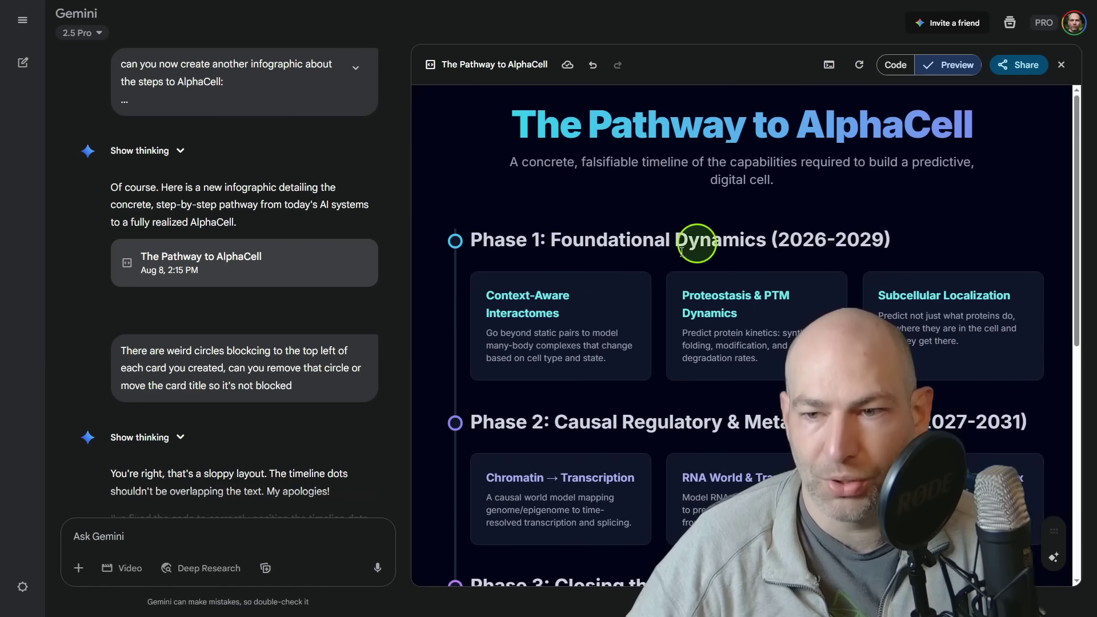
scroll(876, 286, "down", 8)
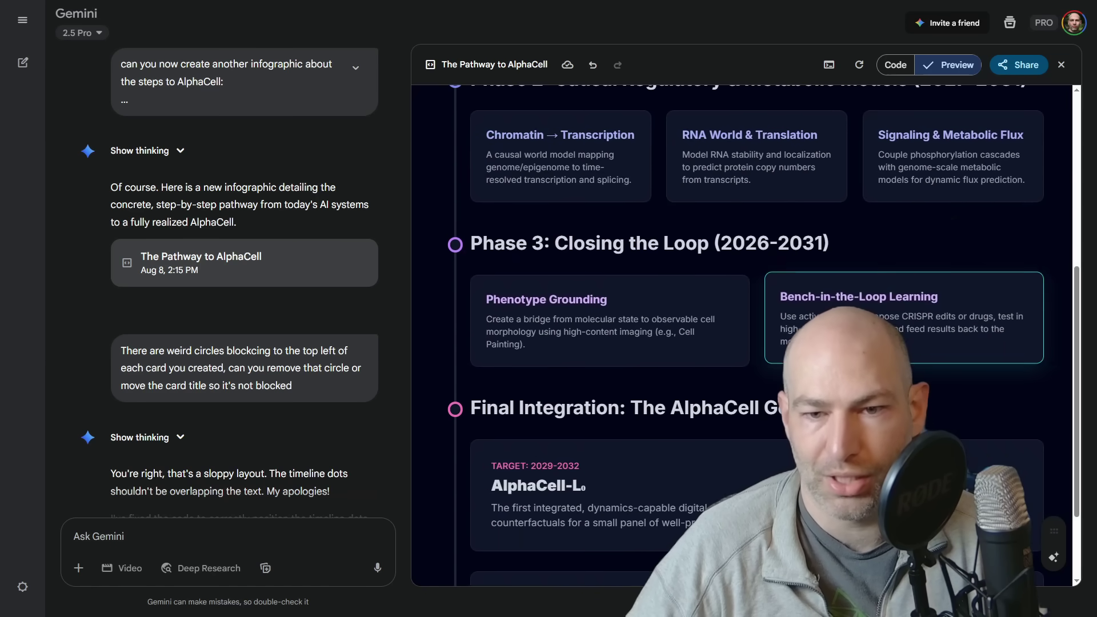
scroll(755, 421, "up", 8)
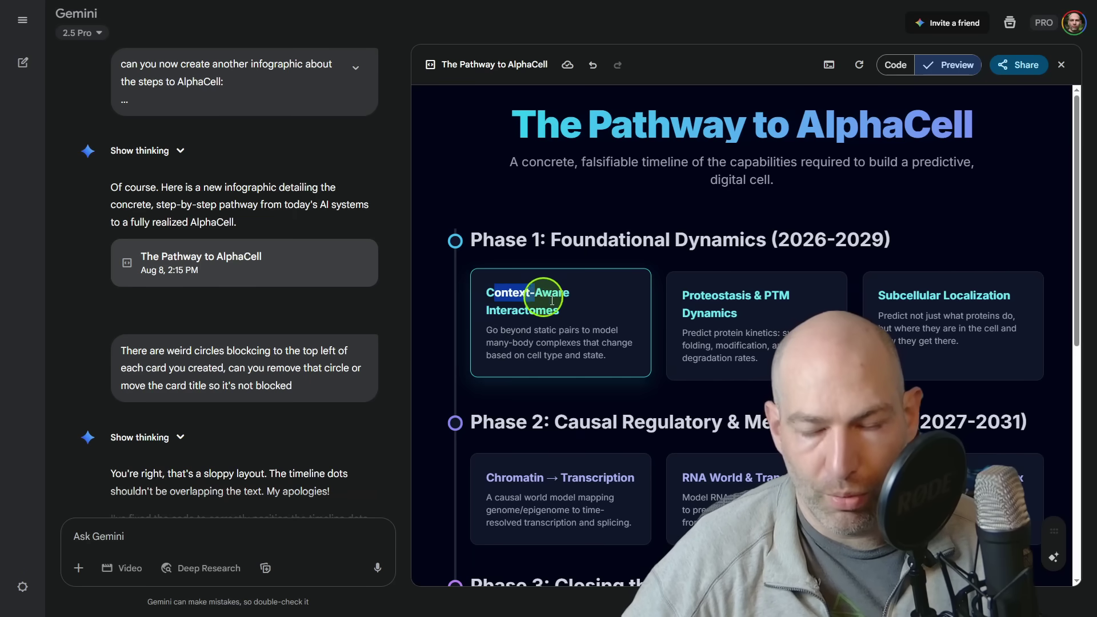
Highlight the Context-Aware Interactomes and Subcellular Localization card text while reading.
left_click_drag(560, 307, 577, 333)
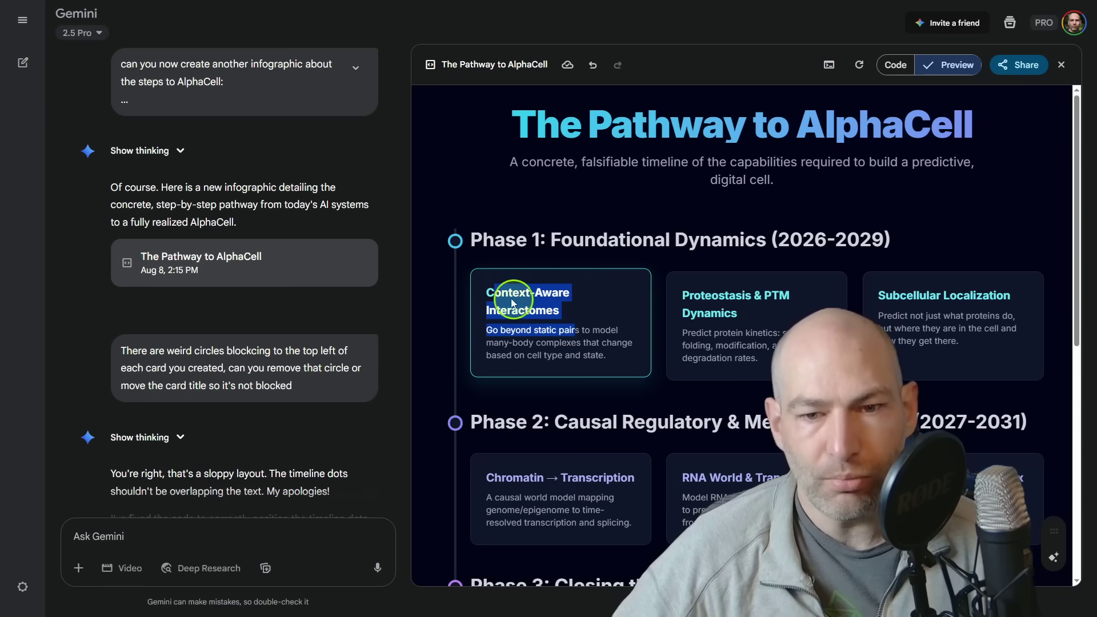
left_click(505, 340)
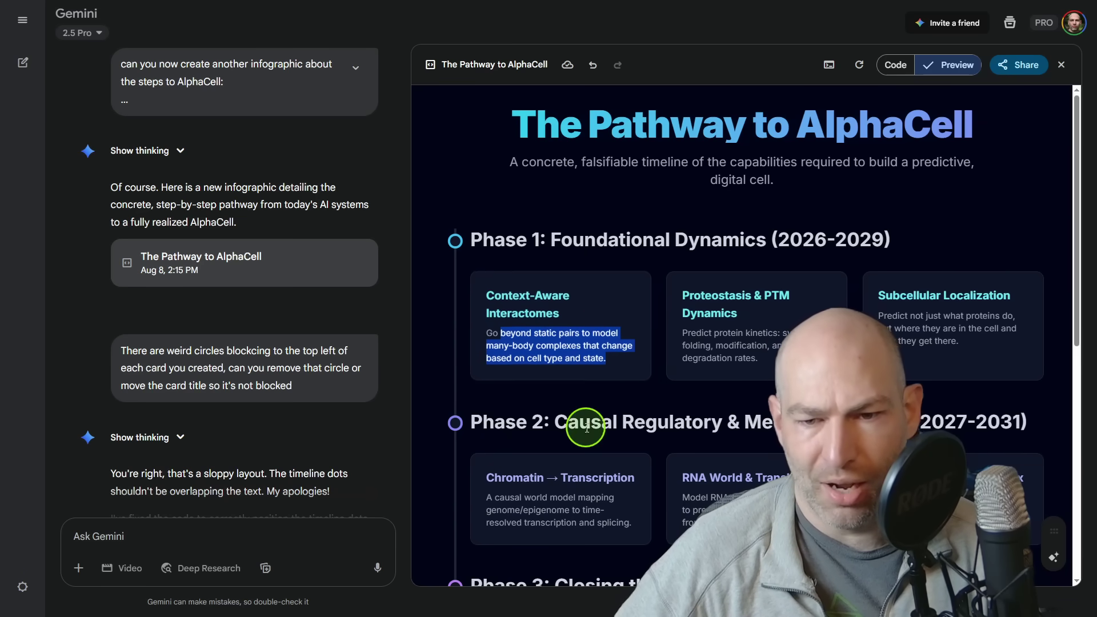
left_click(745, 325)
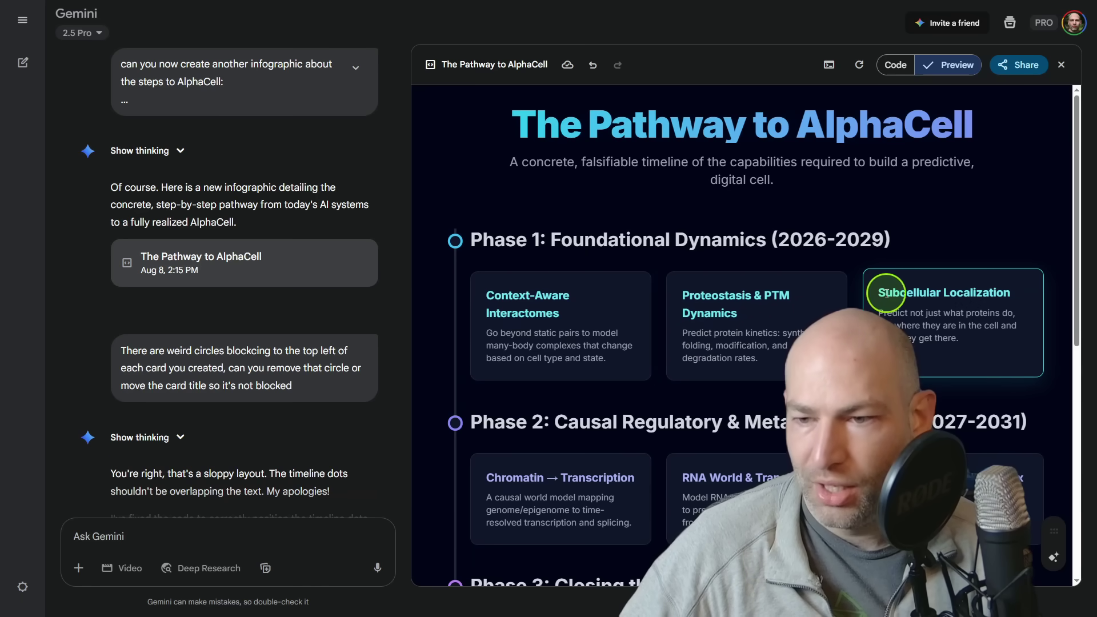
left_click_drag(886, 294, 1004, 292)
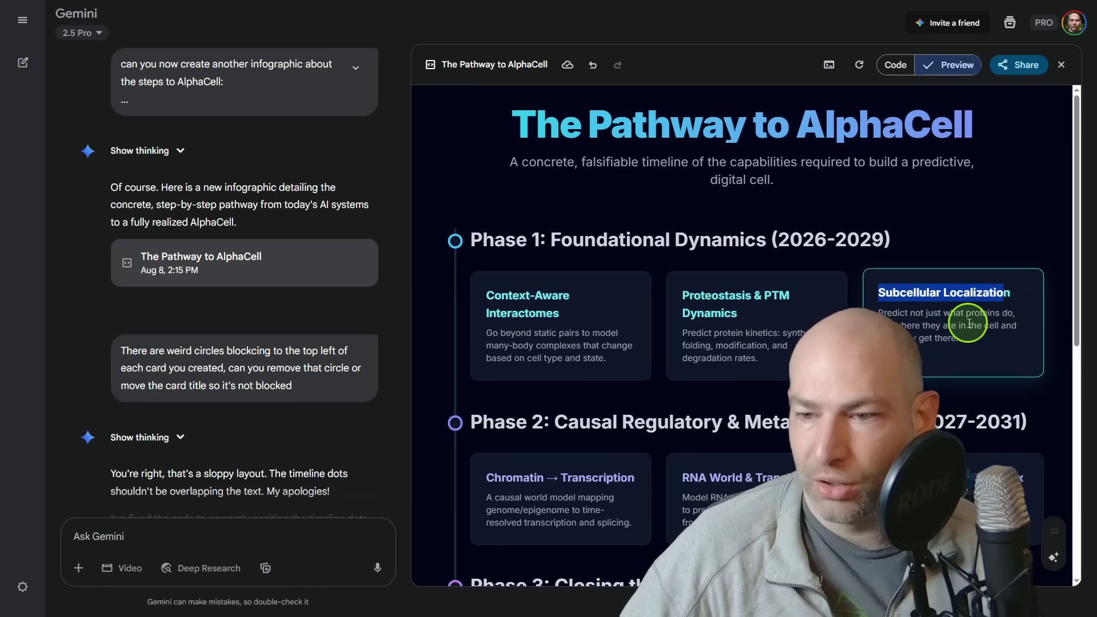
left_click(922, 327)
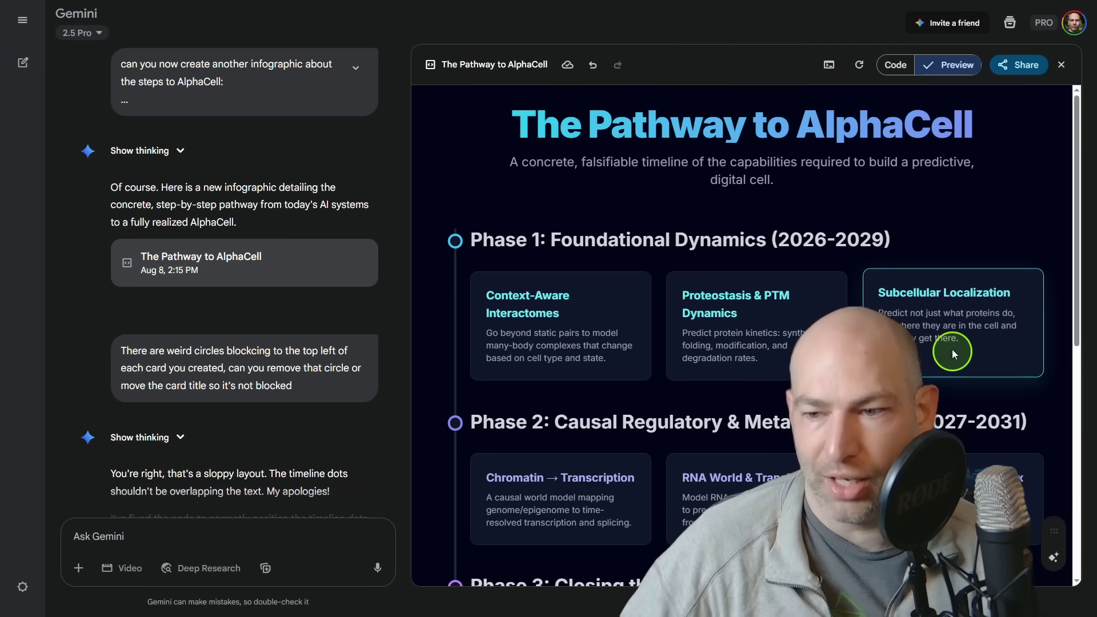
scroll(920, 303, "down", 2)
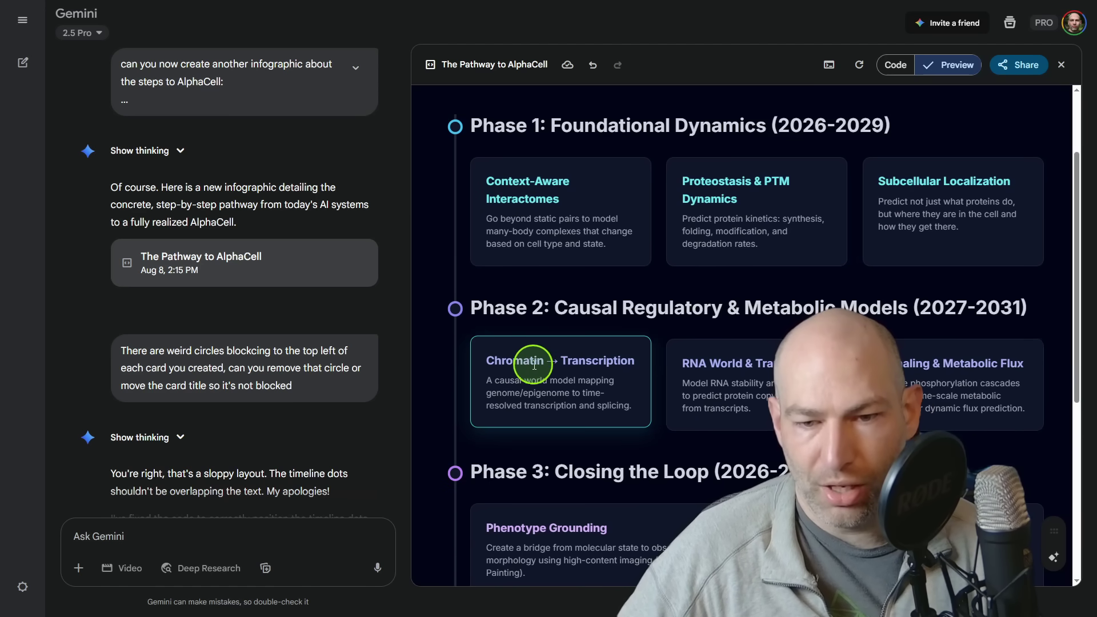
left_click_drag(505, 380, 602, 406)
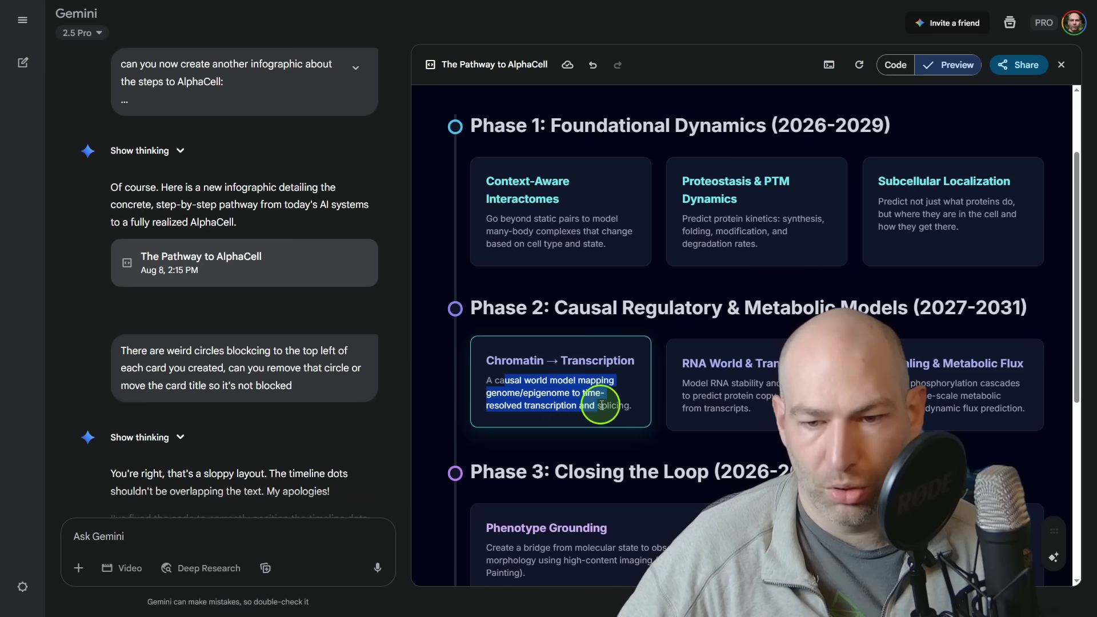
left_click(693, 380)
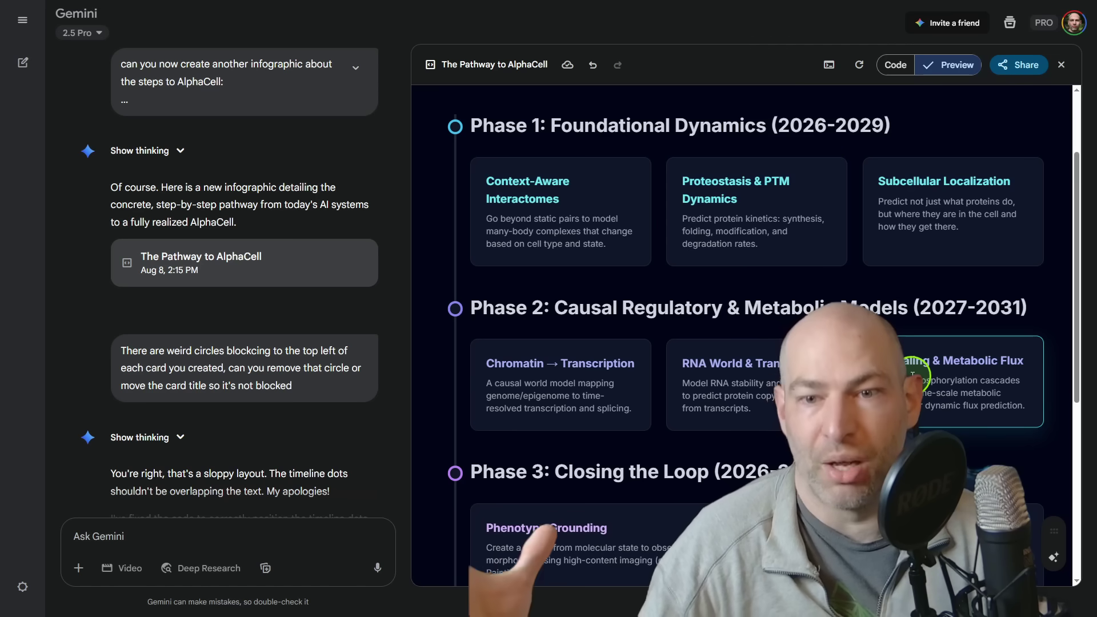
scroll(791, 290, "down", 4)
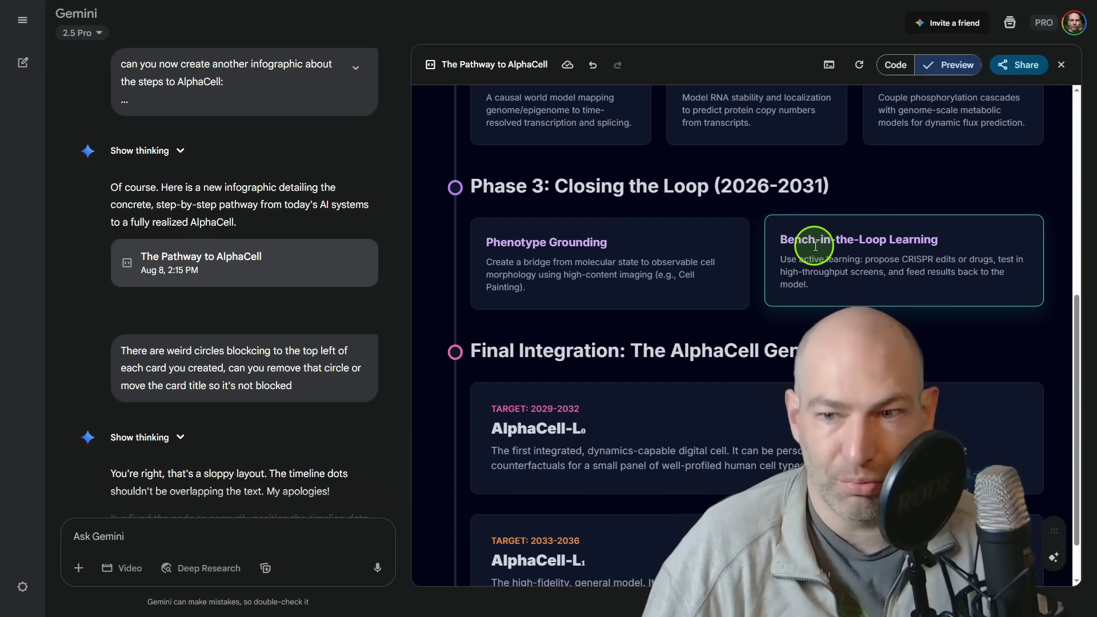
scroll(800, 236, "down", 1)
scroll(779, 228, "up", 5)
scroll(711, 171, "down", 6)
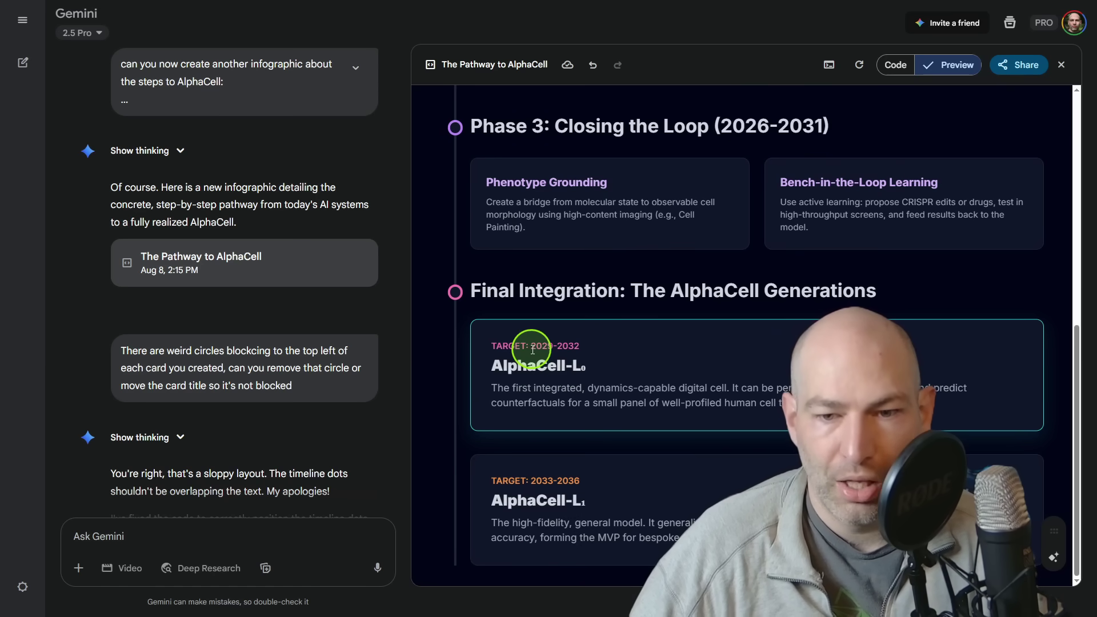
left_click_drag(531, 351, 570, 359)
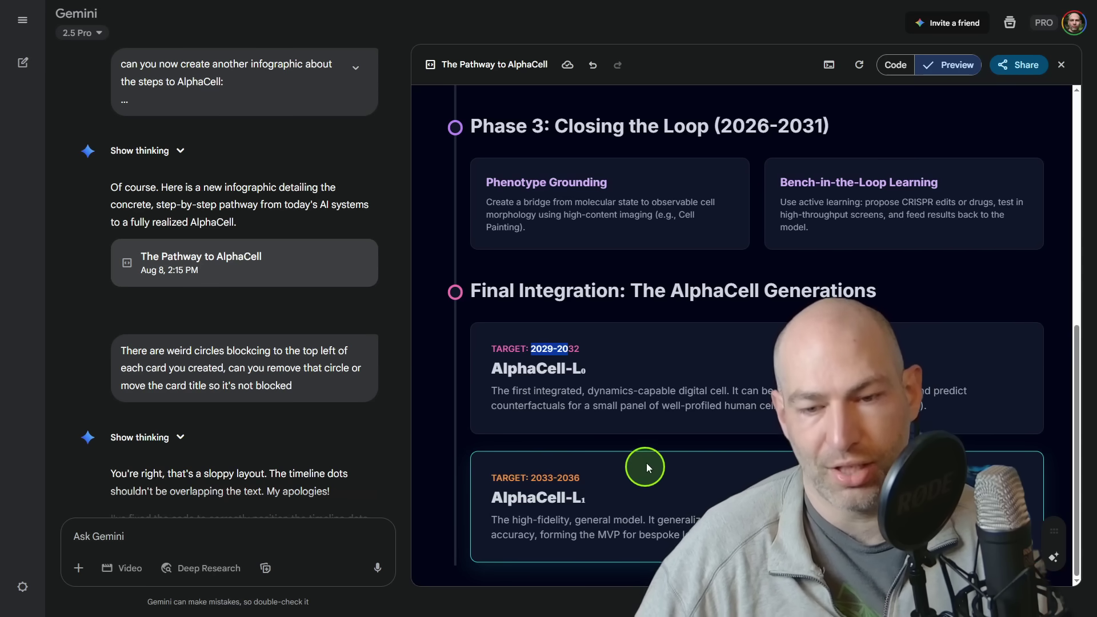
scroll(663, 506, "up", 2)
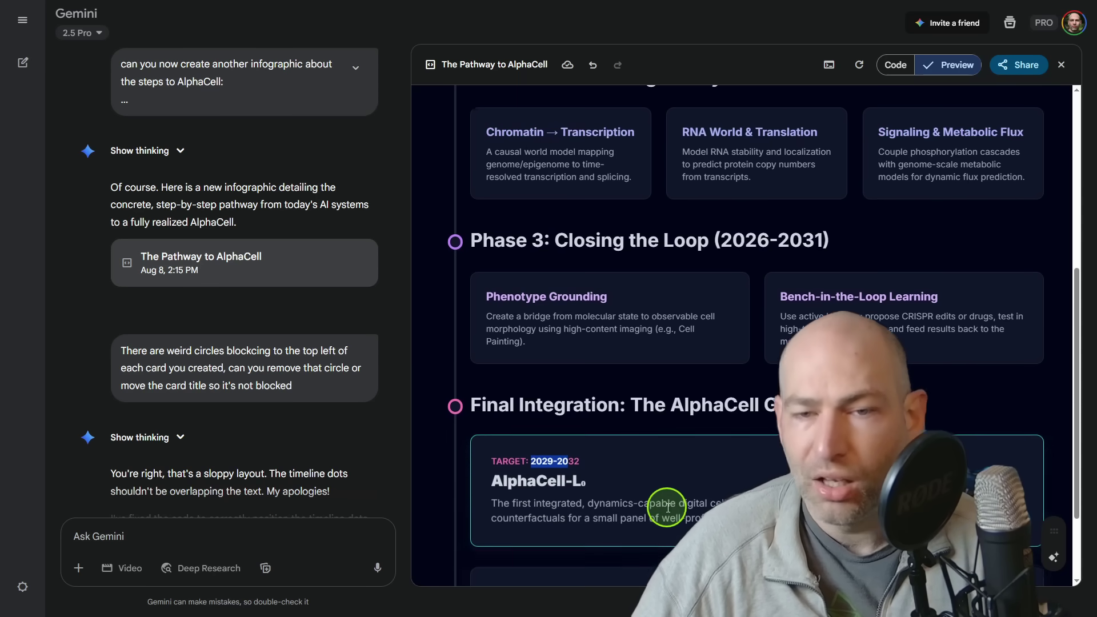
scroll(667, 507, "up", 10)
scroll(674, 504, "down", 11)
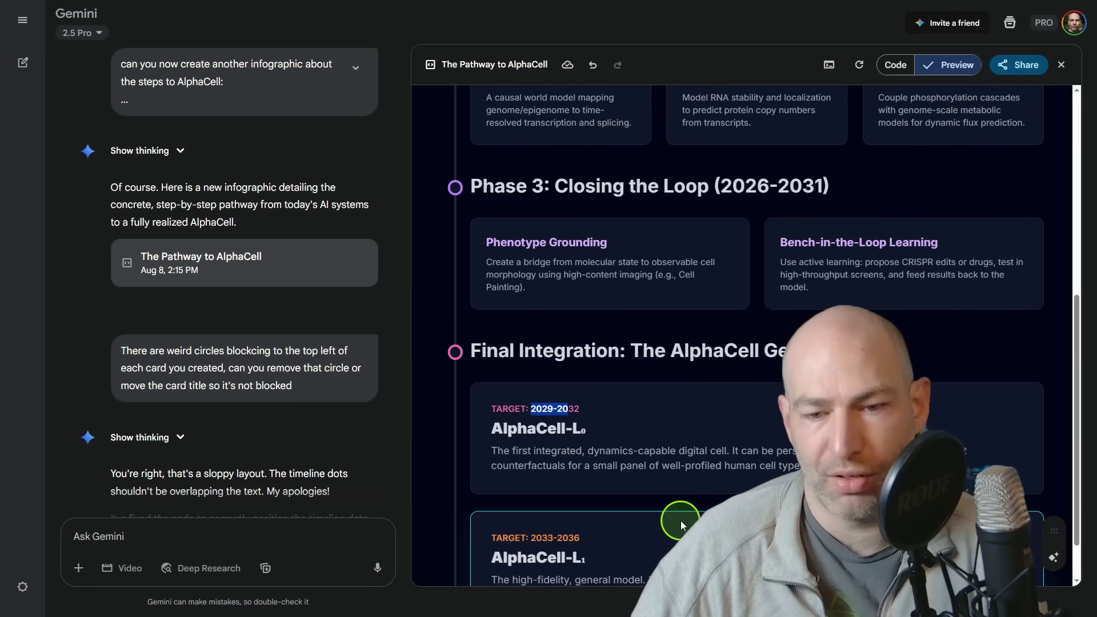
scroll(605, 492, "down", 1)
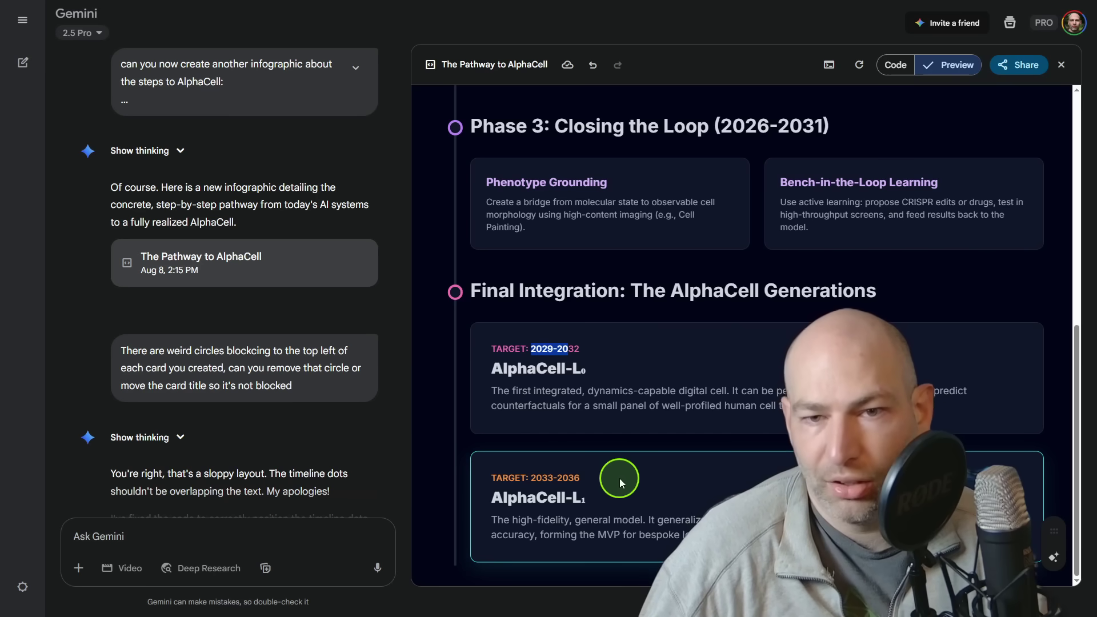
scroll(619, 476, "up", 8)
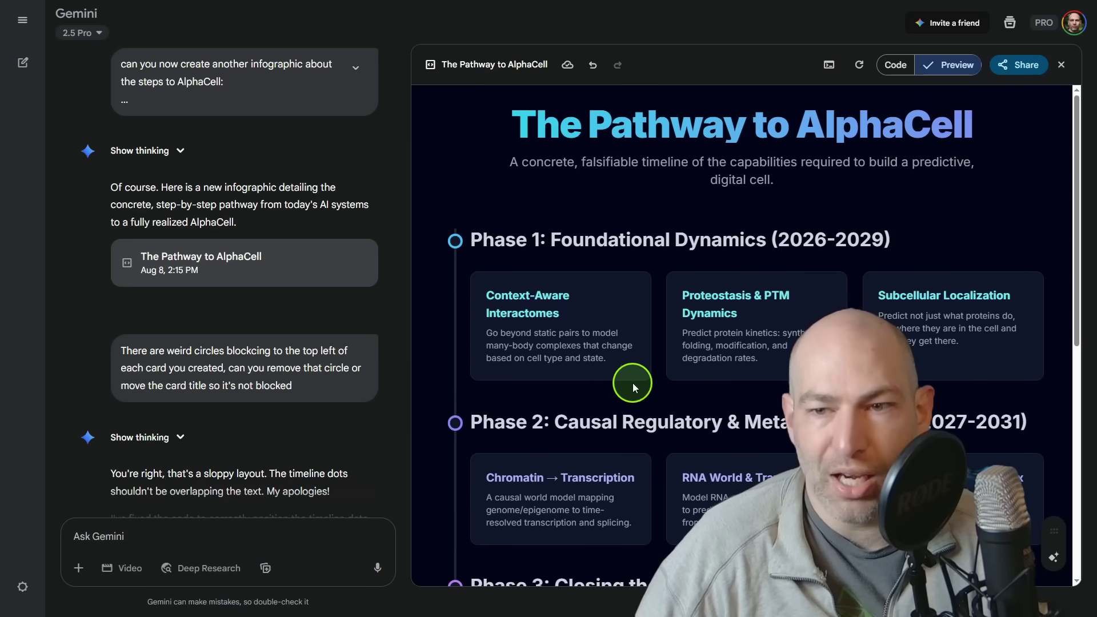
left_click_drag(798, 120, 972, 117)
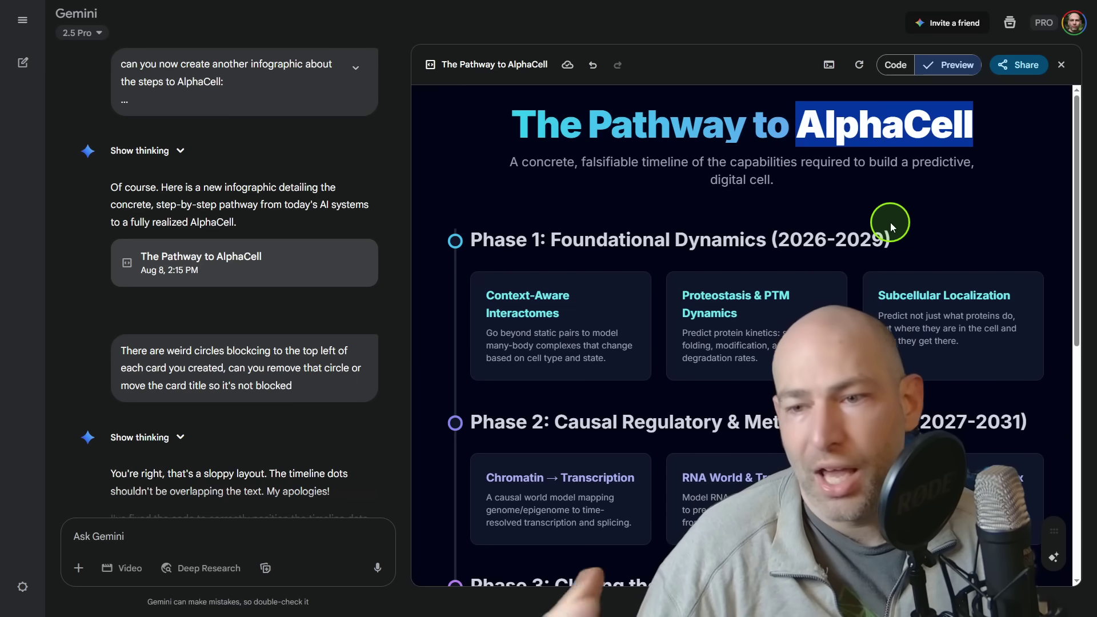
left_click_drag(790, 240, 872, 240)
left_click_drag(935, 422, 1006, 402)
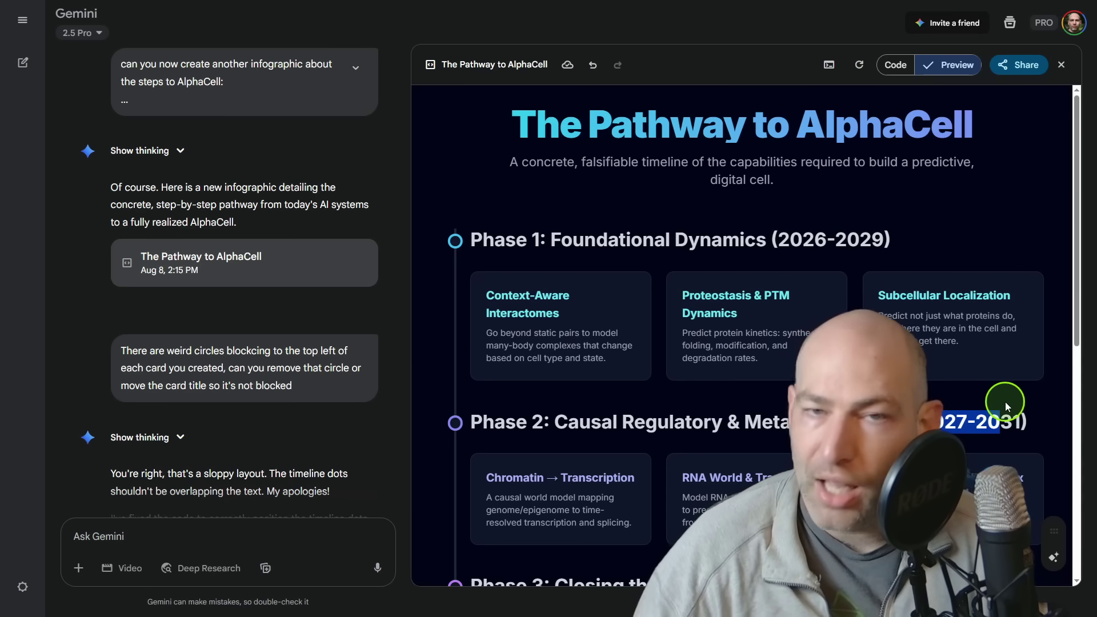